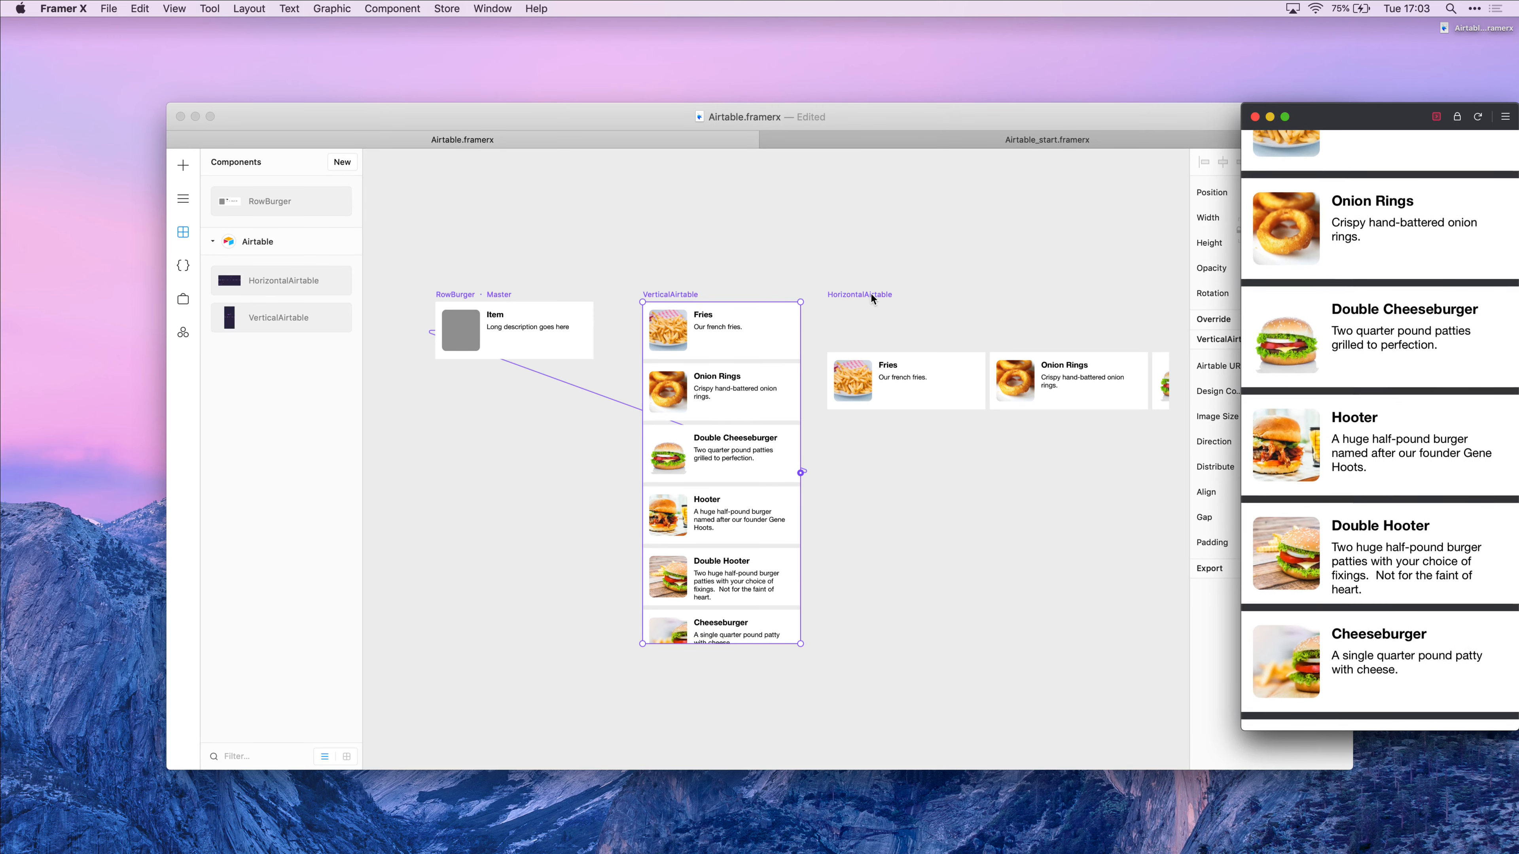
Preview the finished VerticalAirtable and HorizontalAirtable lists, swiping through the horizontal one, and clear the selection
{"action": "left_click", "coordinate": [660, 300]}
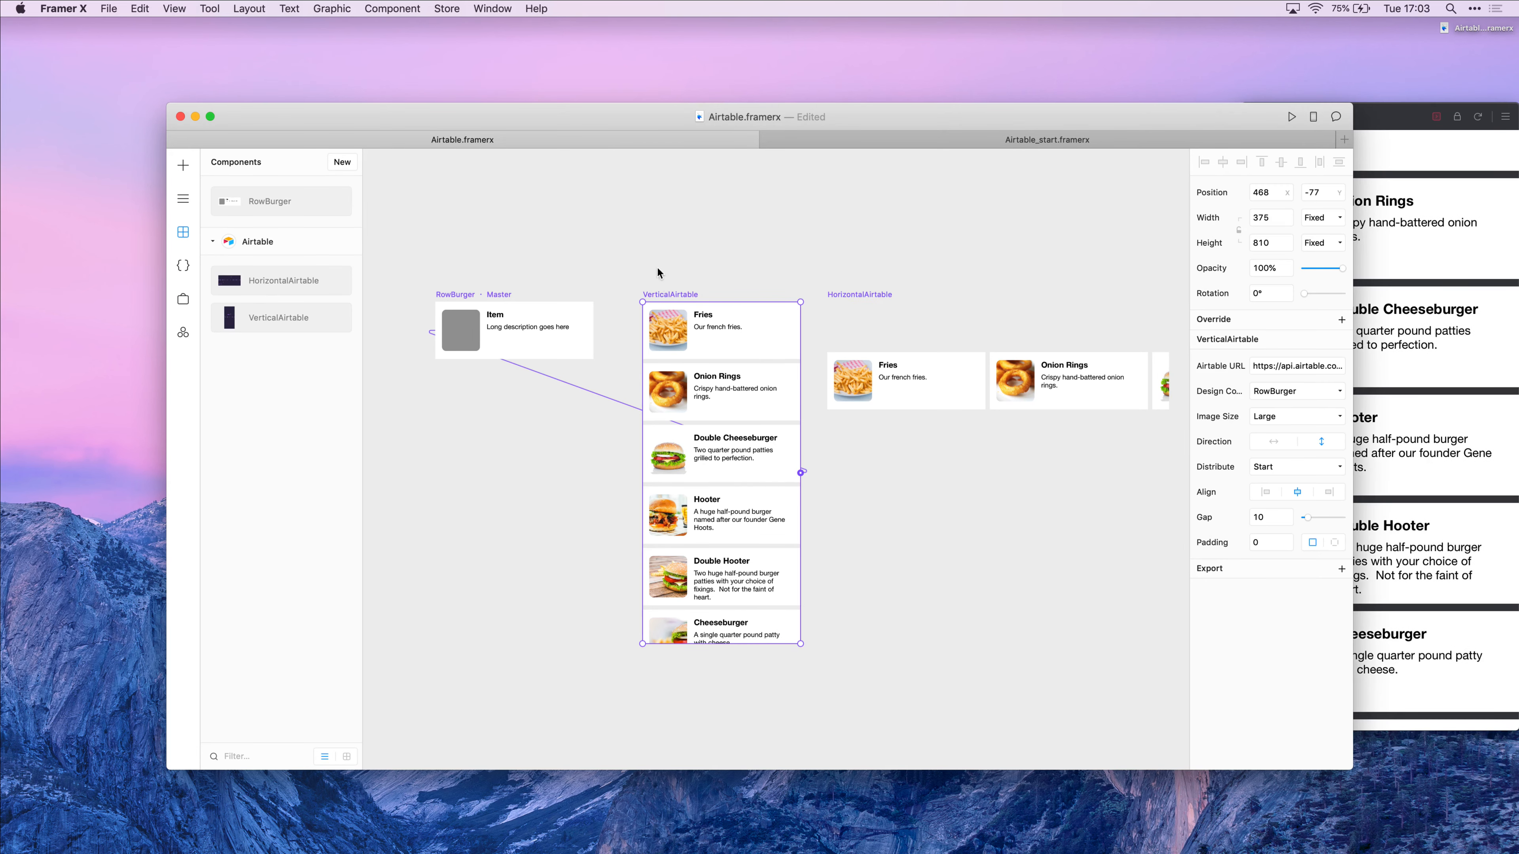
{"action": "left_click", "coordinate": [871, 295]}
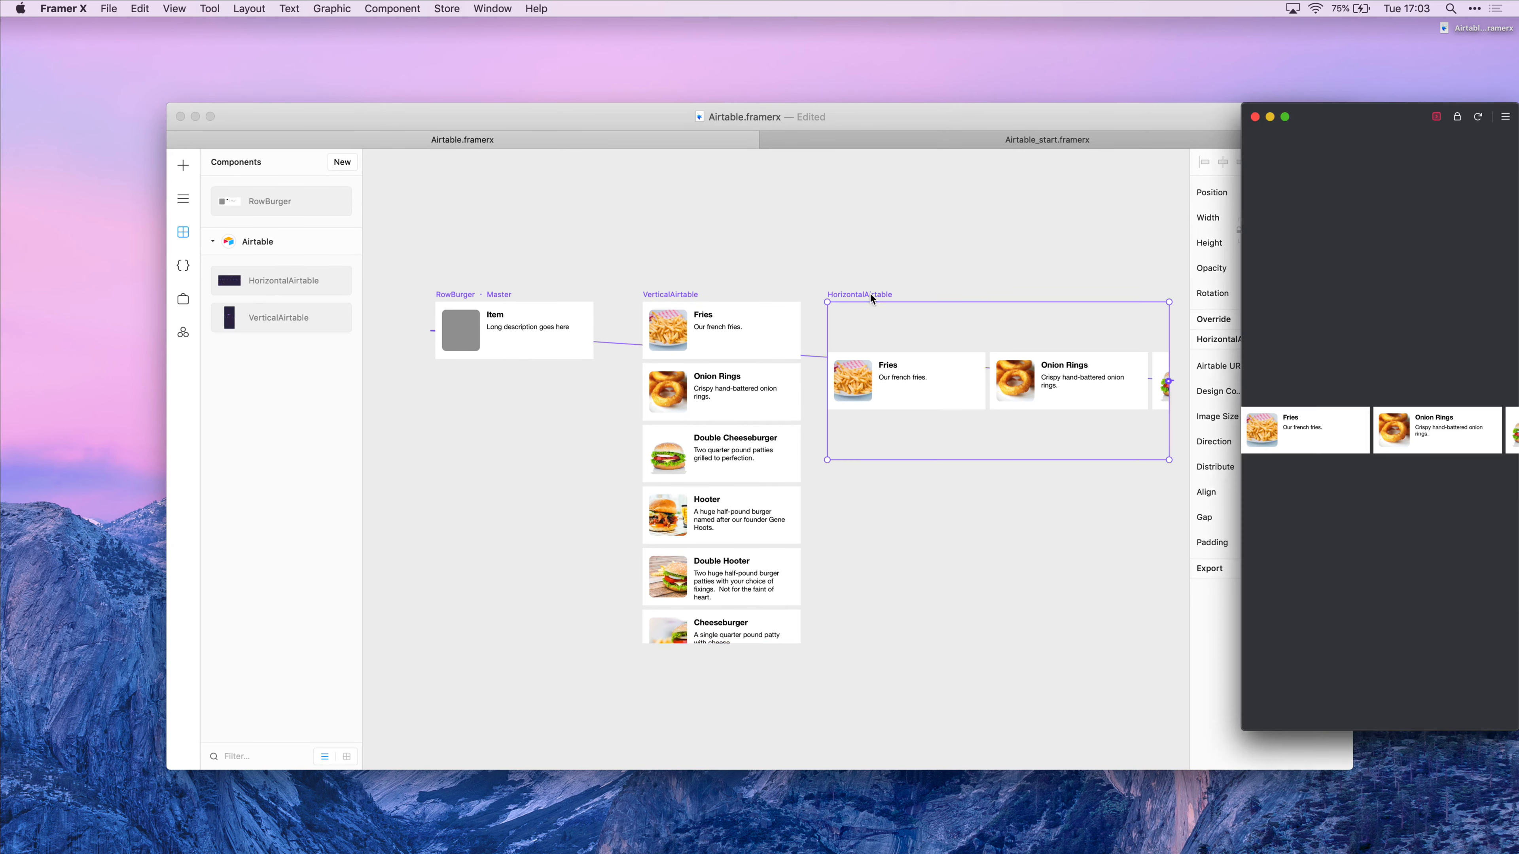
{"action": "left_click_drag", "start_coordinate": [1412, 422], "coordinate": [1285, 424]}
{"action": "mouse_move", "coordinate": [1478, 427]}
{"action": "left_mouse_down"}
{"action": "mouse_move", "coordinate": [1333, 426]}
{"action": "mouse_move", "coordinate": [1465, 426]}
{"action": "left_mouse_up"}
{"action": "left_click", "coordinate": [988, 256]}
{"action": "left_click", "coordinate": [800, 265]}
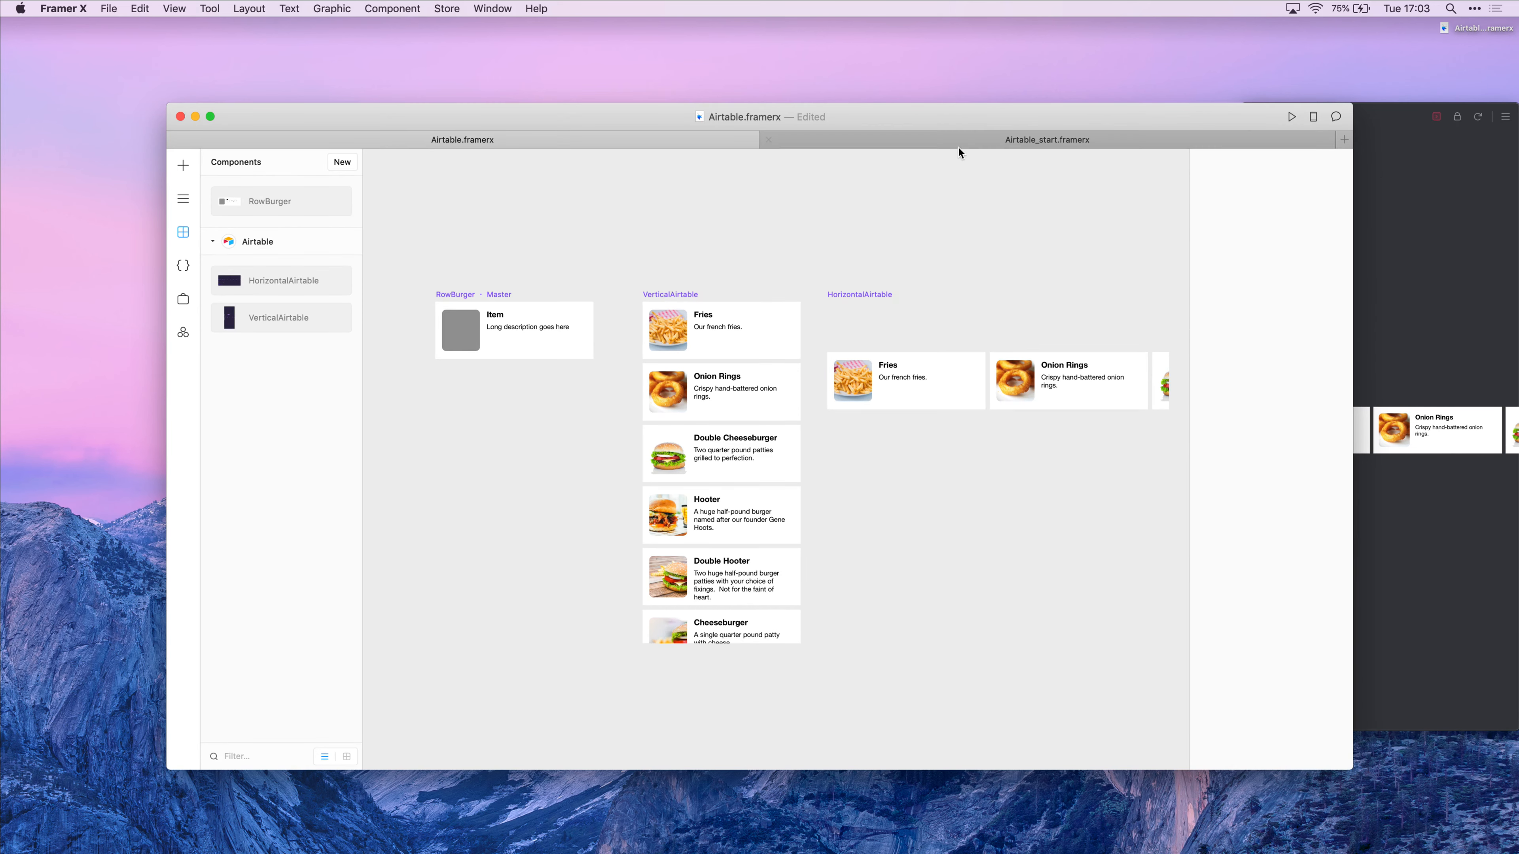
Switch to the Airtable_start.framerx file, minimize the preview window and select the RowBurger frame
{"action": "left_click", "coordinate": [980, 142]}
{"action": "left_click", "coordinate": [1370, 135]}
{"action": "left_click", "coordinate": [1271, 117]}
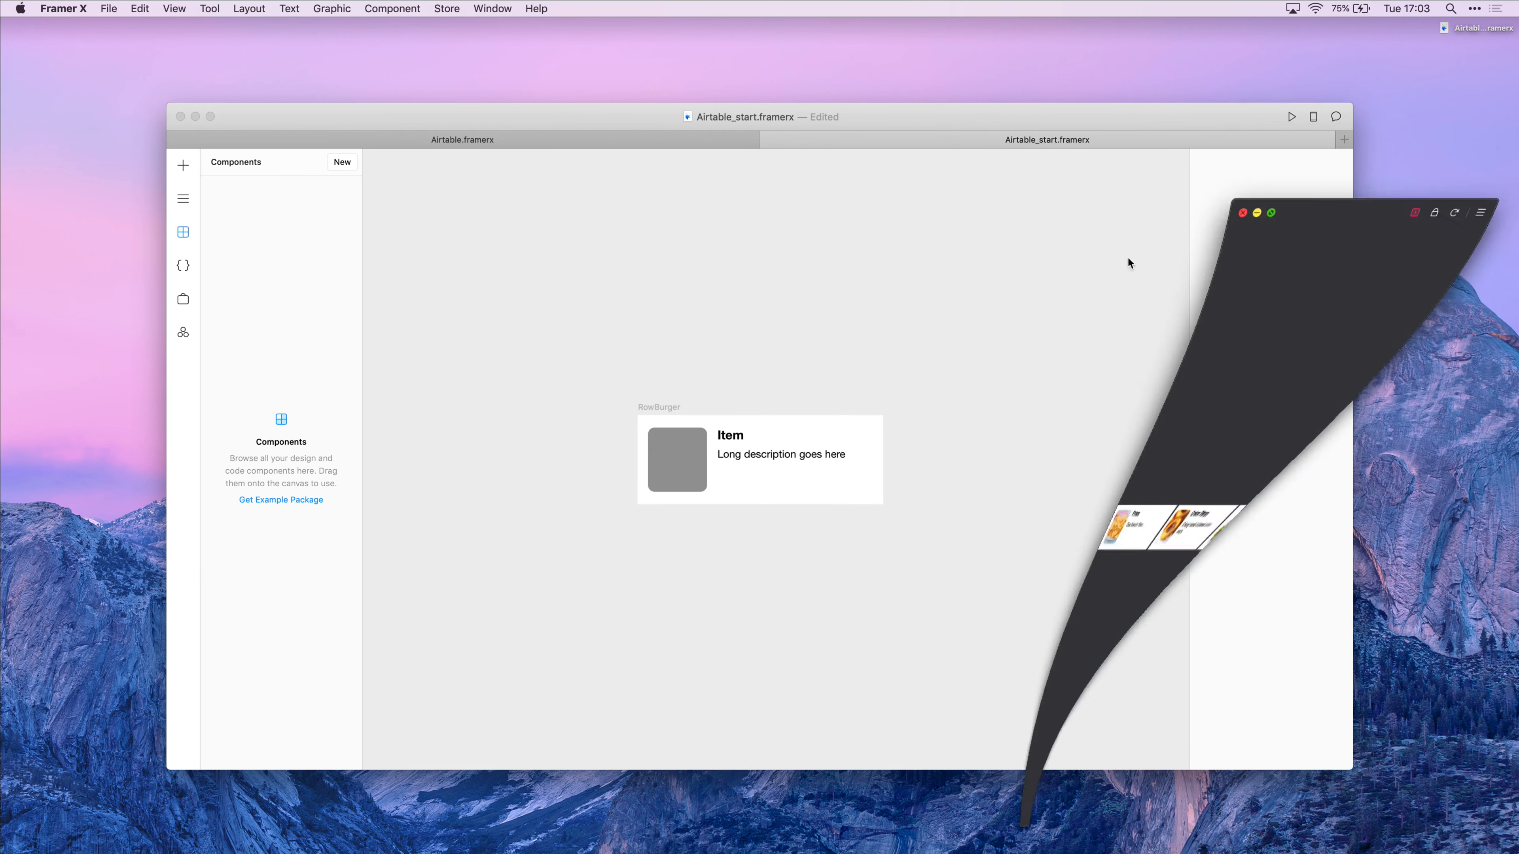
{"action": "left_click", "coordinate": [661, 411]}
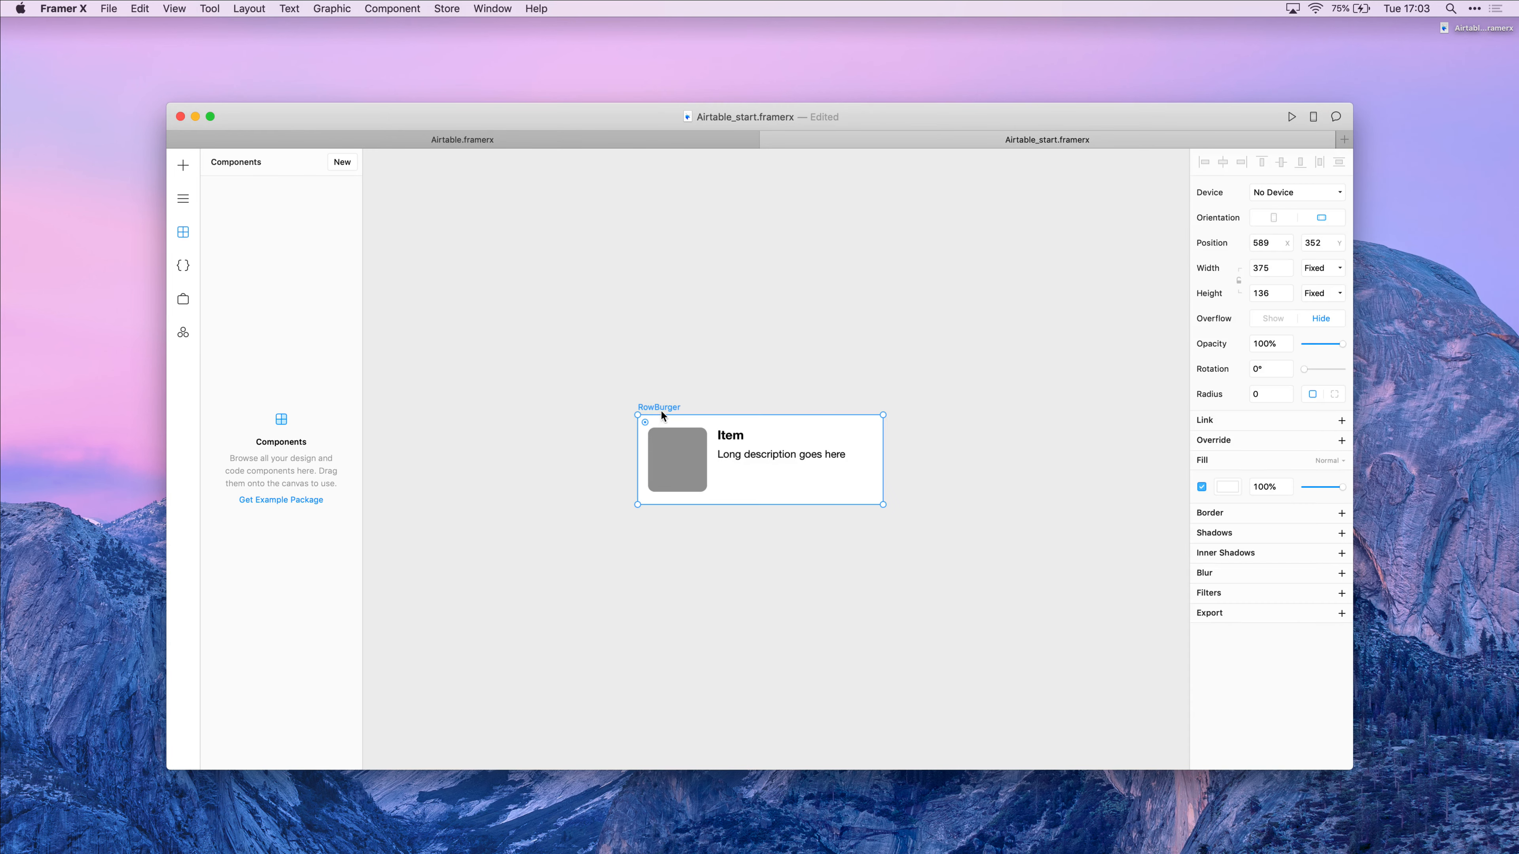
Search the package store for "airtable"
{"action": "left_click", "coordinate": [183, 299]}
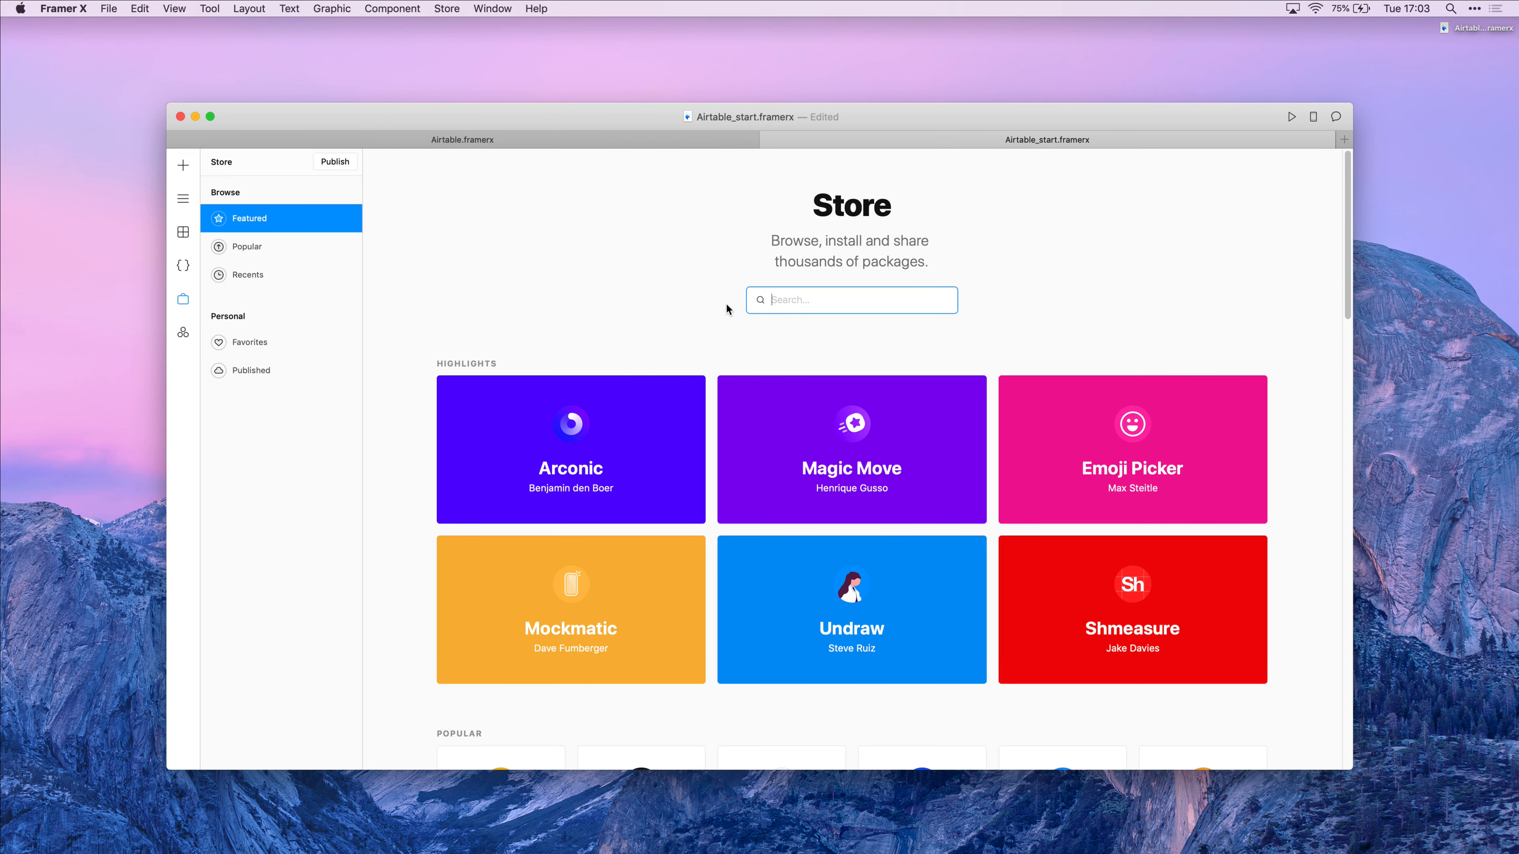
{"action": "type", "text": "airtabel"}
{"action": "key", "text": "BackSpace"}
{"action": "key", "text": "BackSpace"}
{"action": "type", "text": "le"}
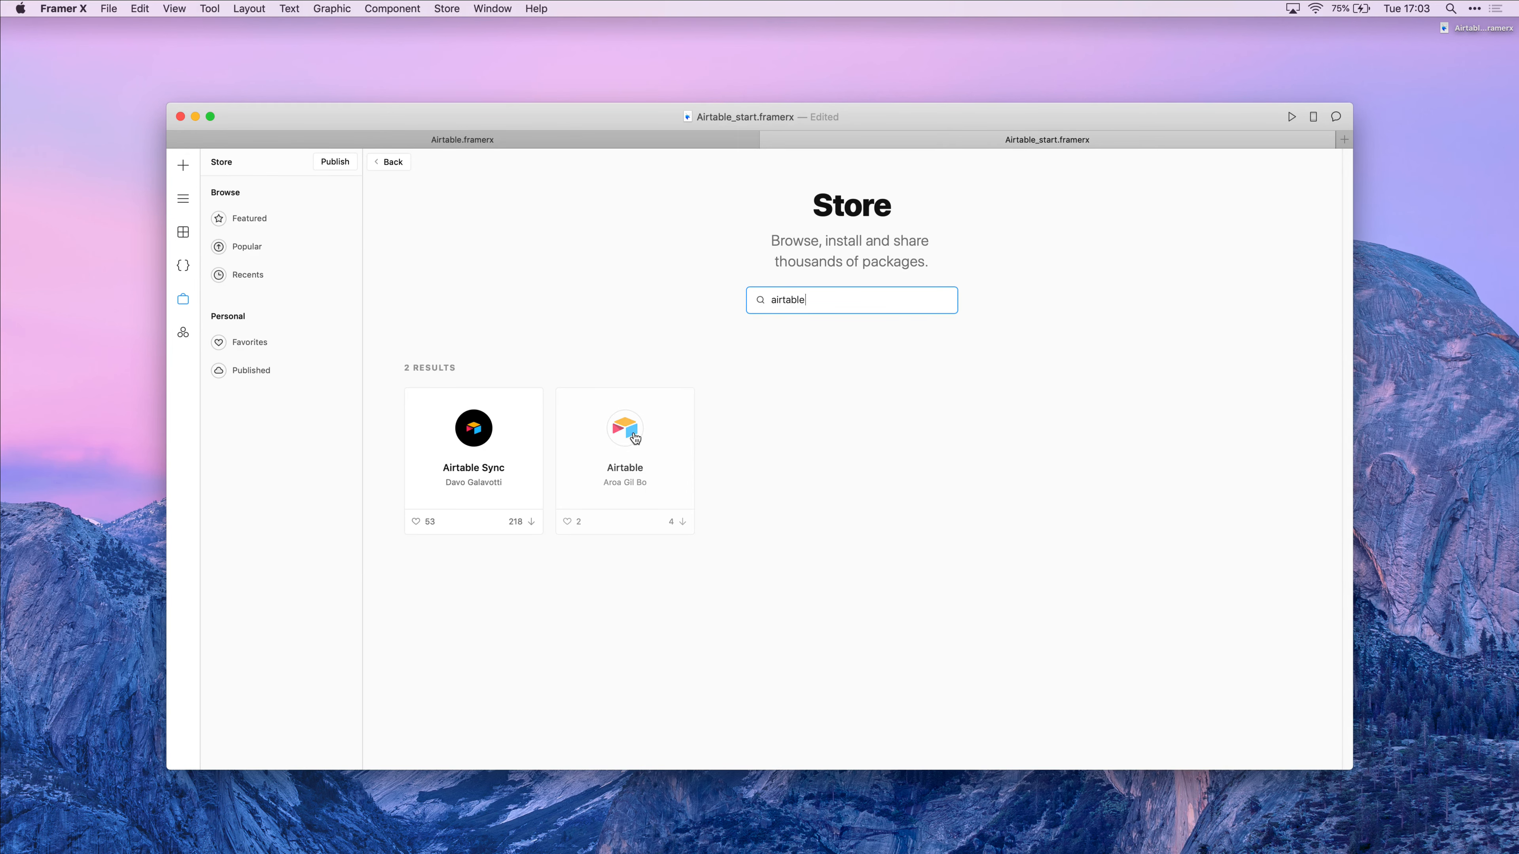
Install the Airtable package rather than Airtable Sync, and read its overview and setup instructions
{"action": "left_click", "coordinate": [624, 430]}
{"action": "scroll", "coordinate": [840, 369], "scroll_direction": "down", "scroll_amount": 3}
{"action": "scroll", "coordinate": [840, 369], "scroll_direction": "up", "scroll_amount": 3}
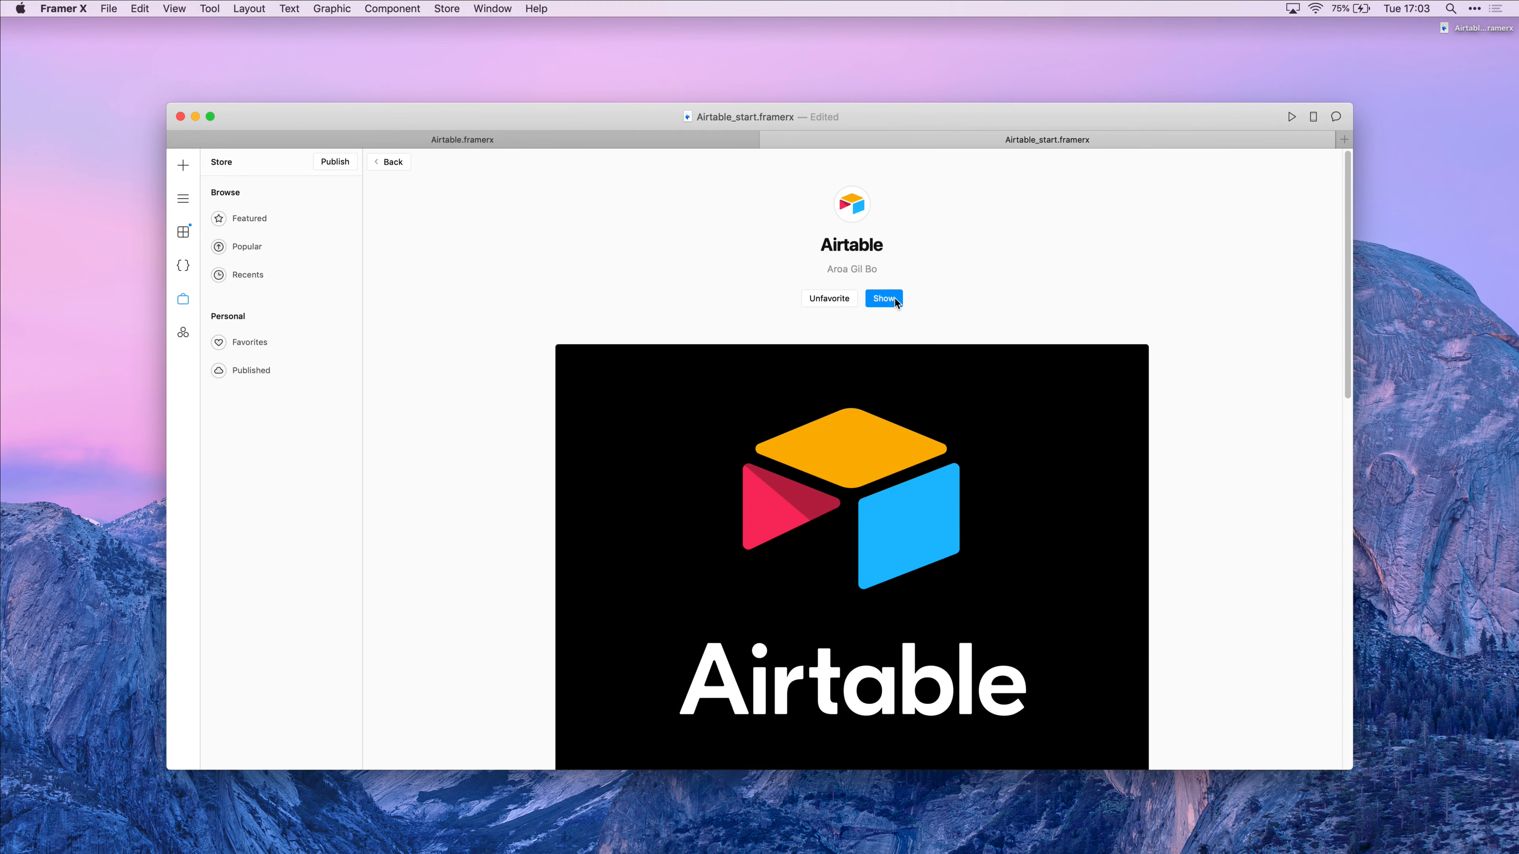
{"action": "scroll", "coordinate": [895, 301], "scroll_direction": "down", "scroll_amount": 10}
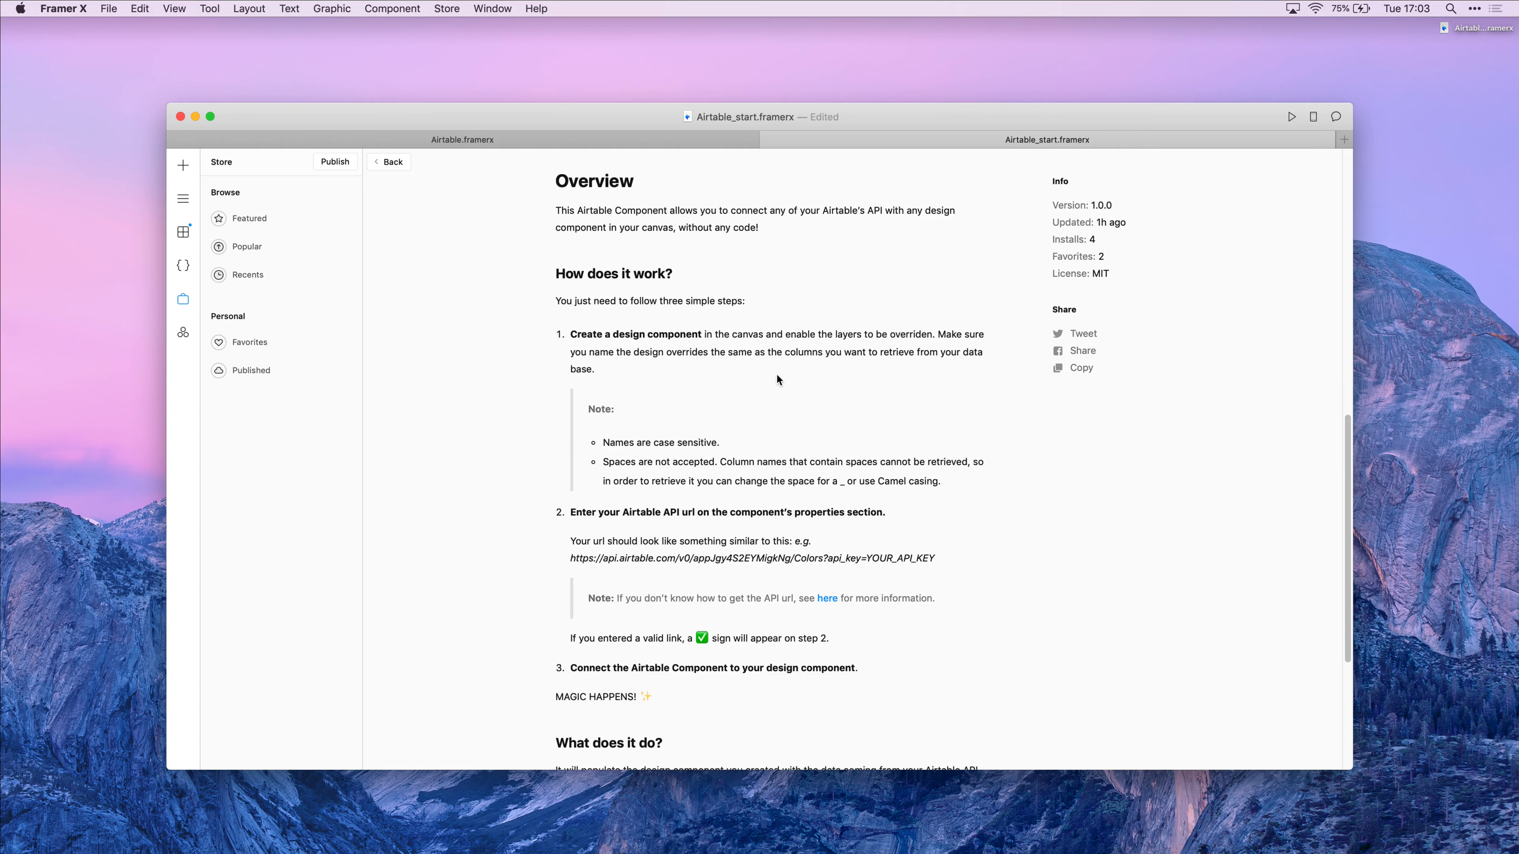
{"action": "scroll", "coordinate": [777, 377], "scroll_direction": "down", "scroll_amount": 5}
{"action": "scroll", "coordinate": [777, 377], "scroll_direction": "up", "scroll_amount": 15}
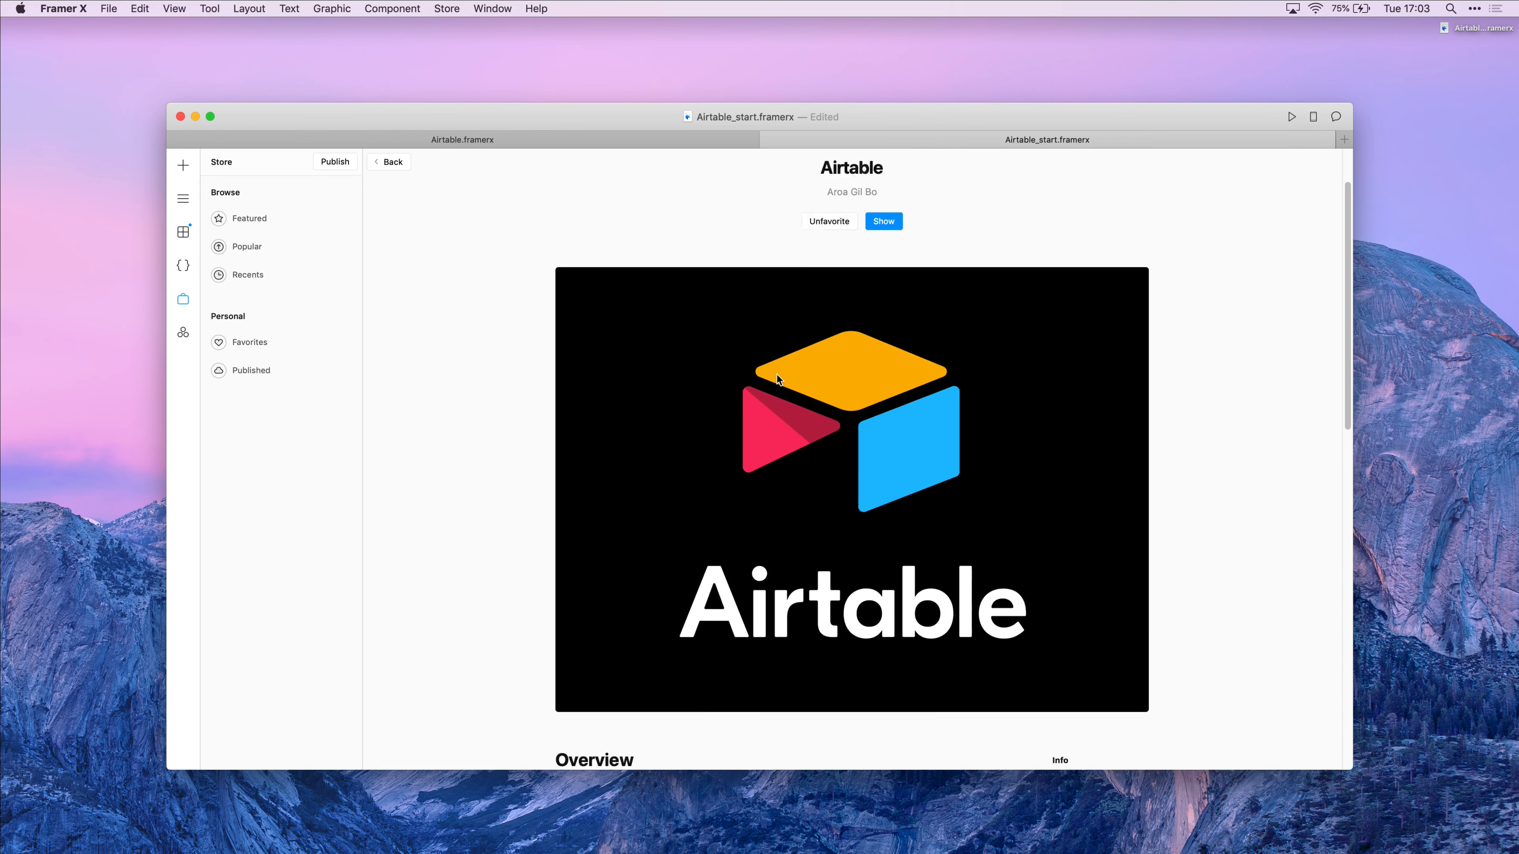
Show the installed package's components and place a VerticalAirtable component beside RowBurger at vertical position 345
{"action": "left_click", "coordinate": [884, 222]}
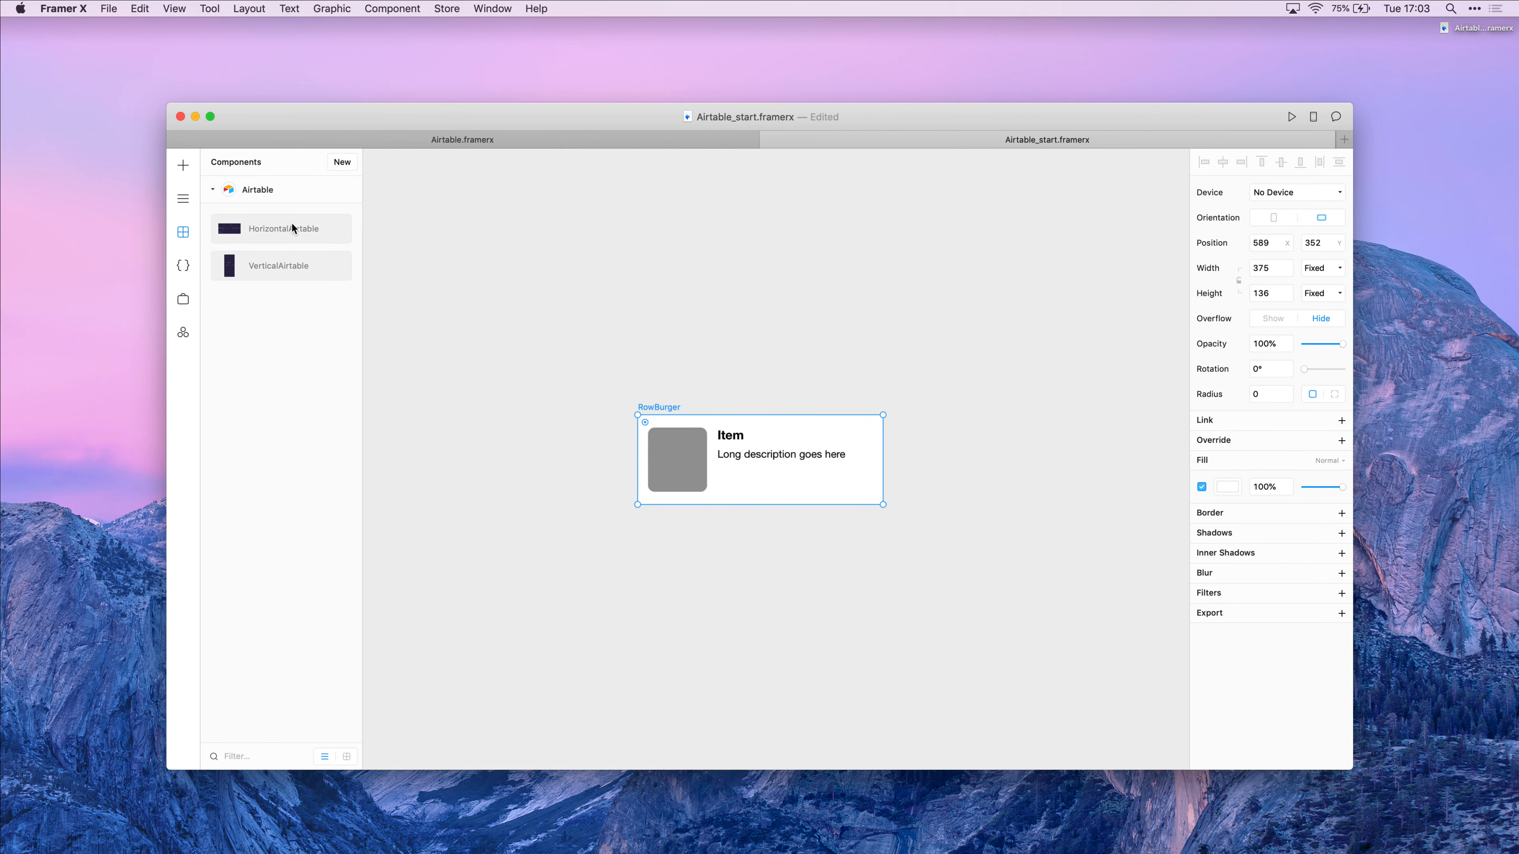
{"action": "left_click_drag", "start_coordinate": [293, 229], "coordinate": [942, 449]}
{"action": "scroll", "coordinate": [1061, 543], "scroll_direction": "right", "scroll_amount": 5}
{"action": "scroll", "coordinate": [887, 517], "scroll_direction": "up", "scroll_amount": 3}
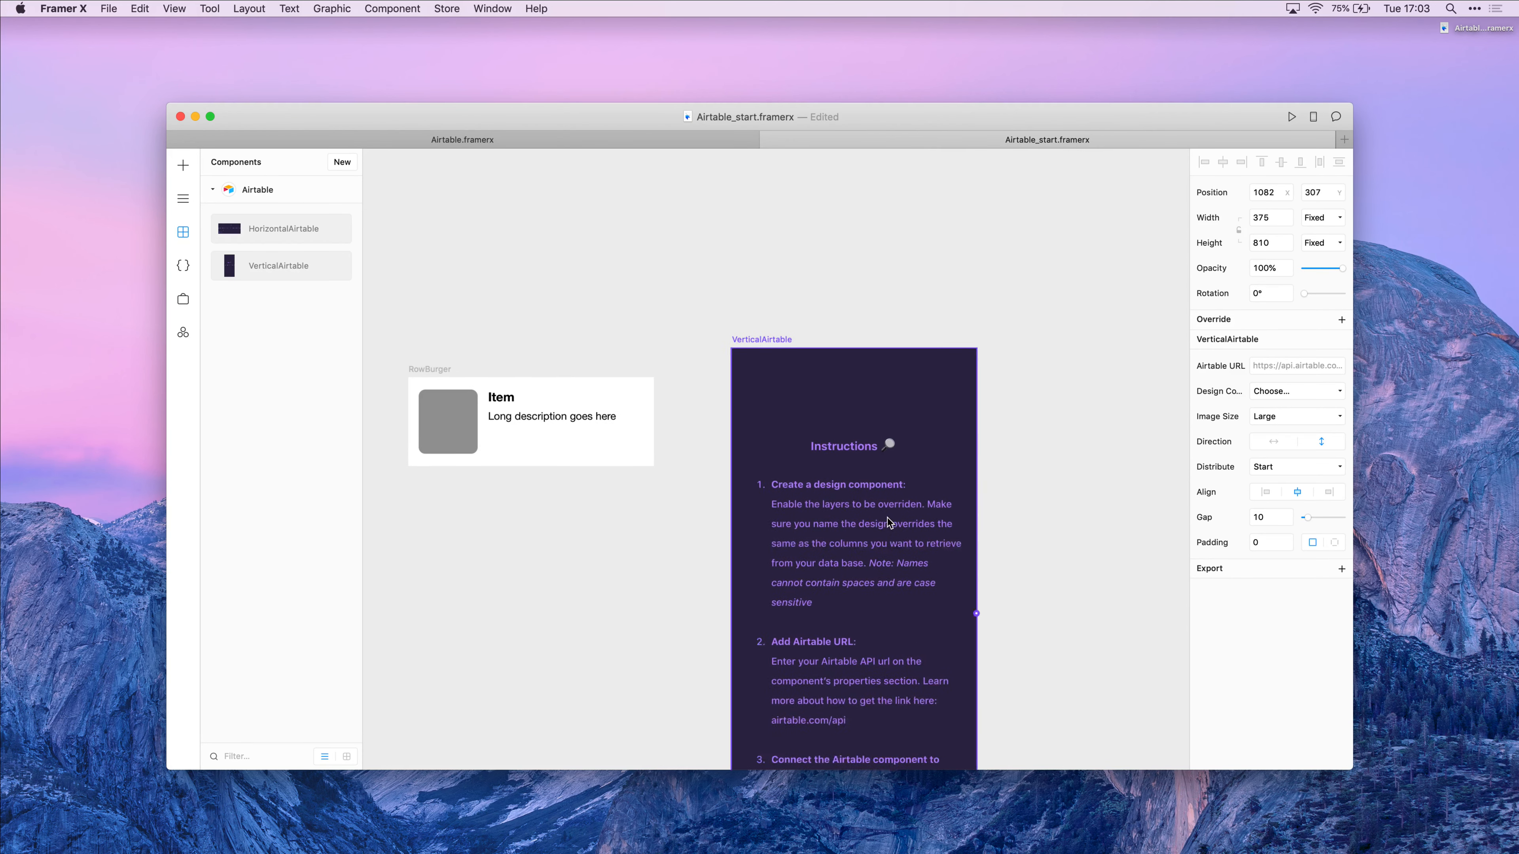
{"action": "left_click_drag", "start_coordinate": [887, 520], "coordinate": [887, 543]}
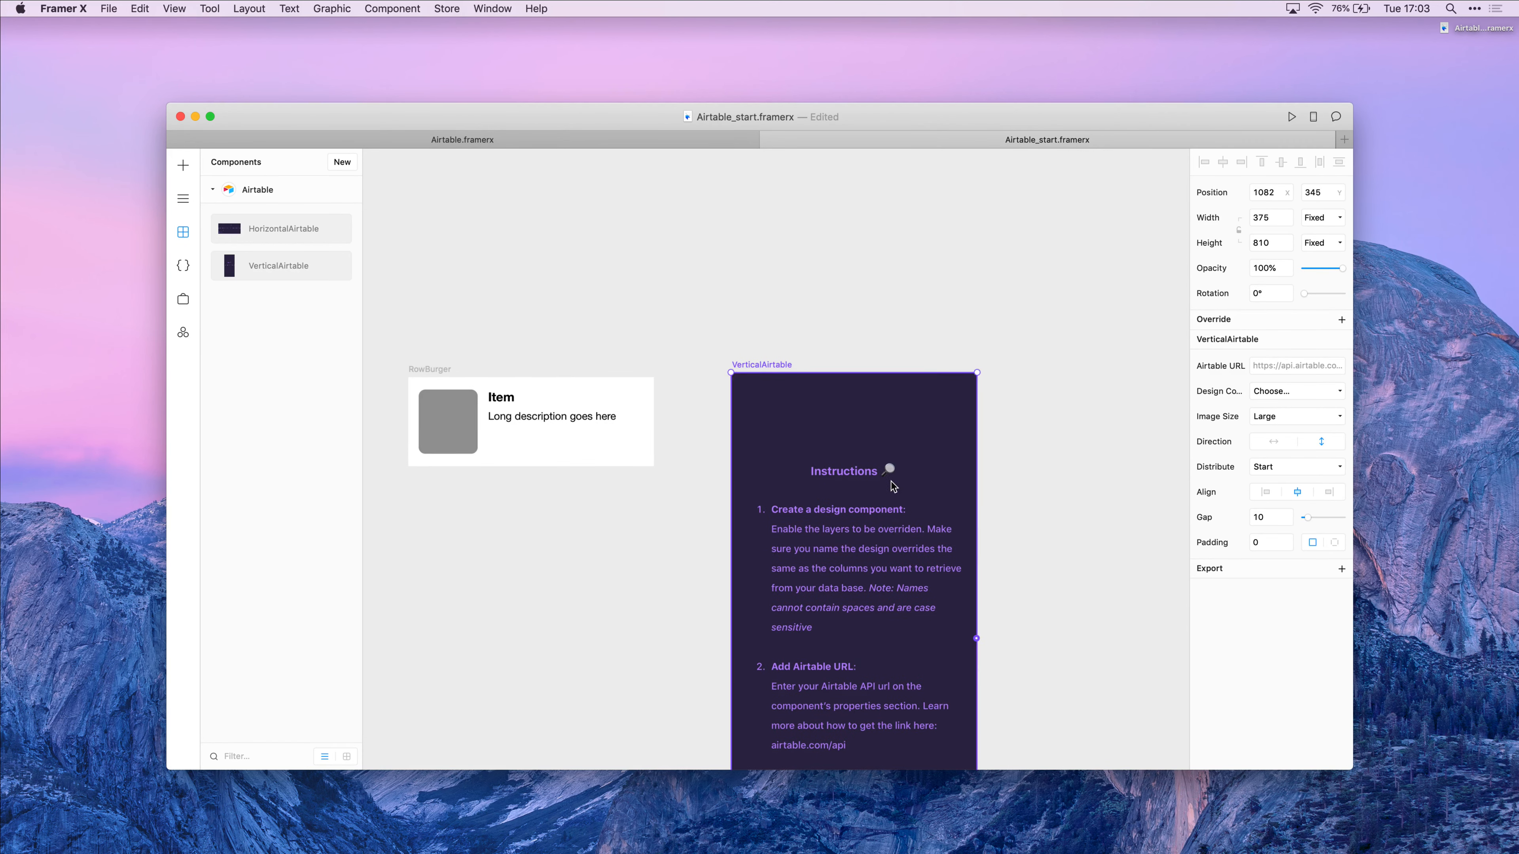
{"action": "scroll", "coordinate": [891, 486], "scroll_direction": "down", "scroll_amount": 5}
{"action": "scroll", "coordinate": [897, 483], "scroll_direction": "left", "scroll_amount": 2}
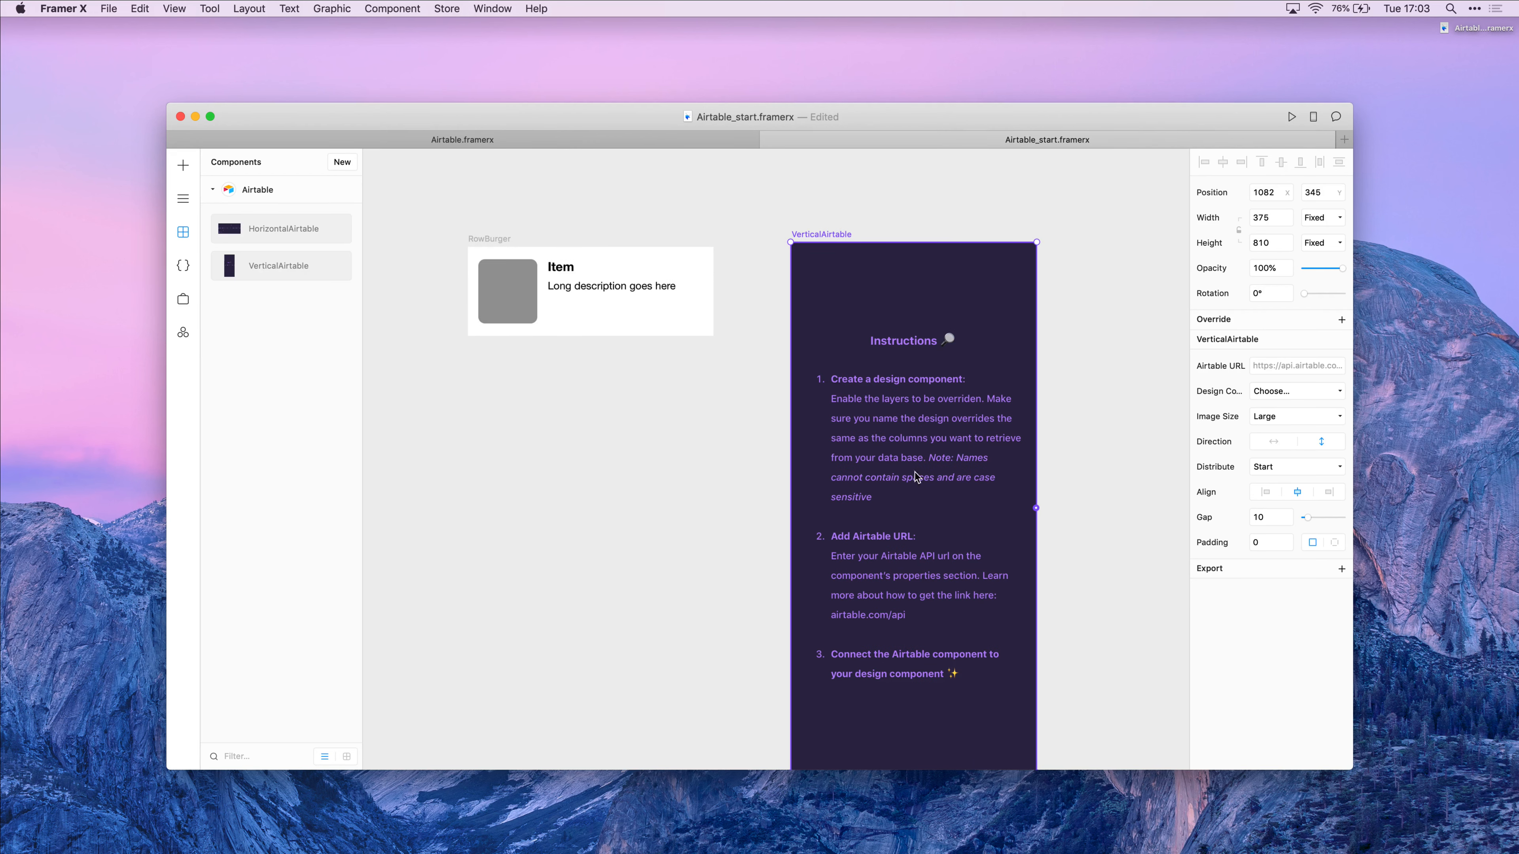
{"action": "left_click", "coordinate": [483, 238]}
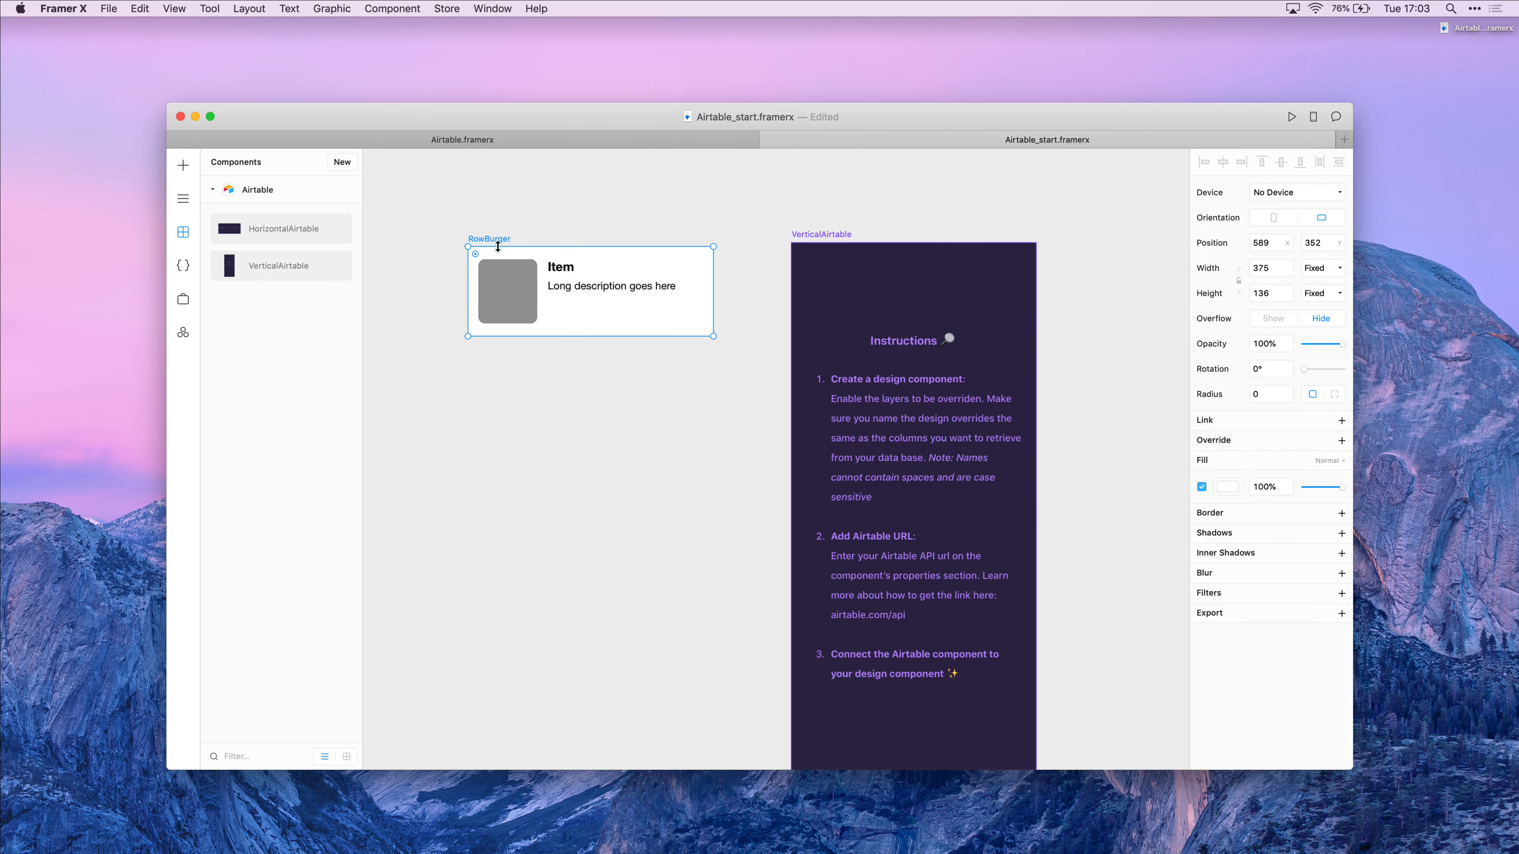
{"action": "left_click", "coordinate": [184, 201]}
{"action": "left_click", "coordinate": [184, 265]}
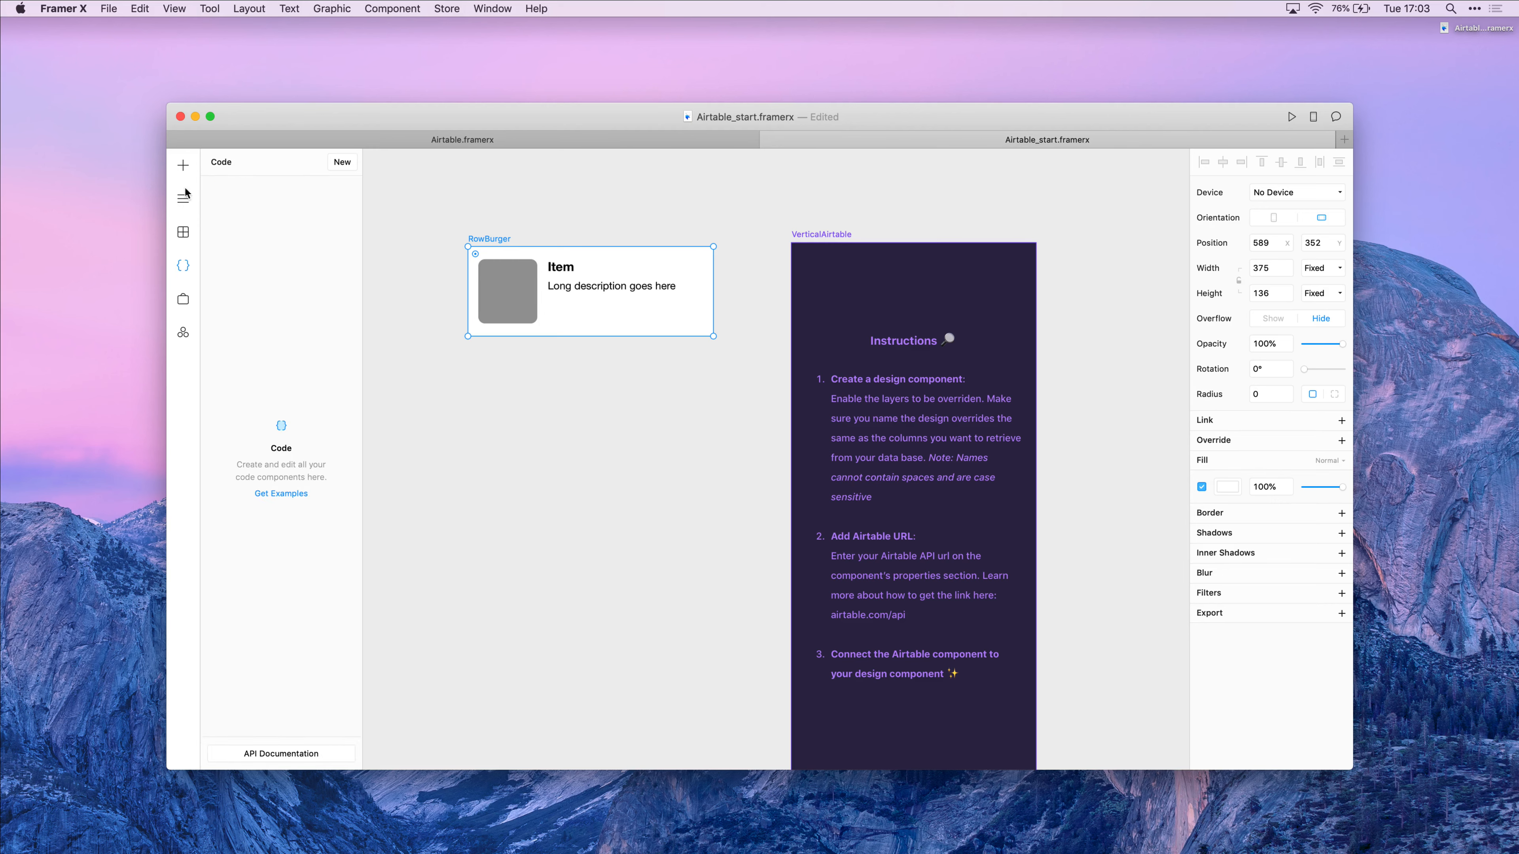
{"action": "left_click", "coordinate": [177, 232]}
{"action": "left_click", "coordinate": [349, 165]}
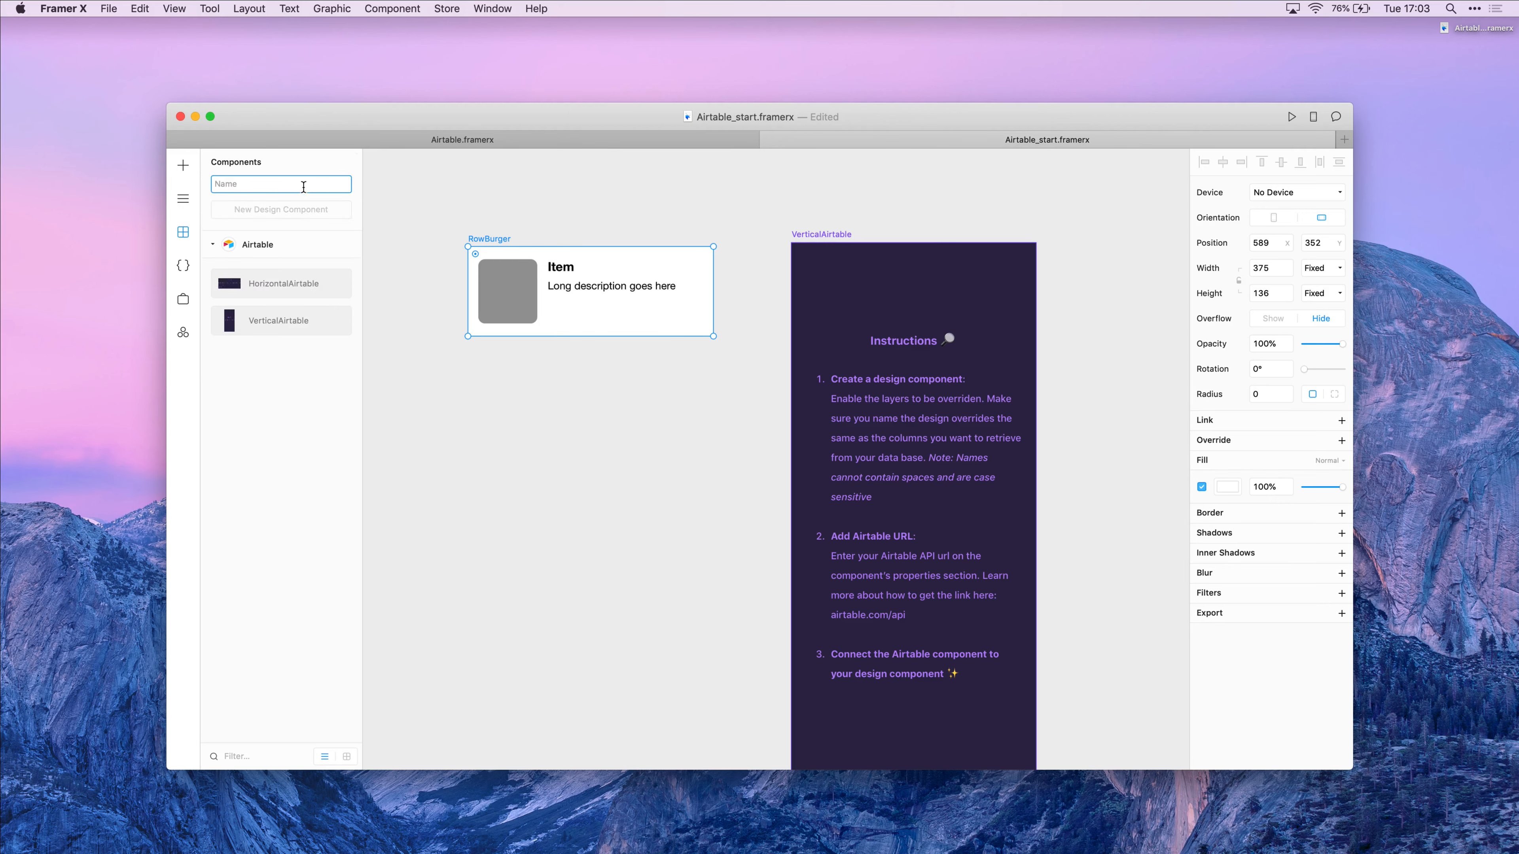
{"action": "key", "text": "Escape"}
Show the layer list and convert the RowBurger frame into a design component
{"action": "left_click", "coordinate": [183, 198]}
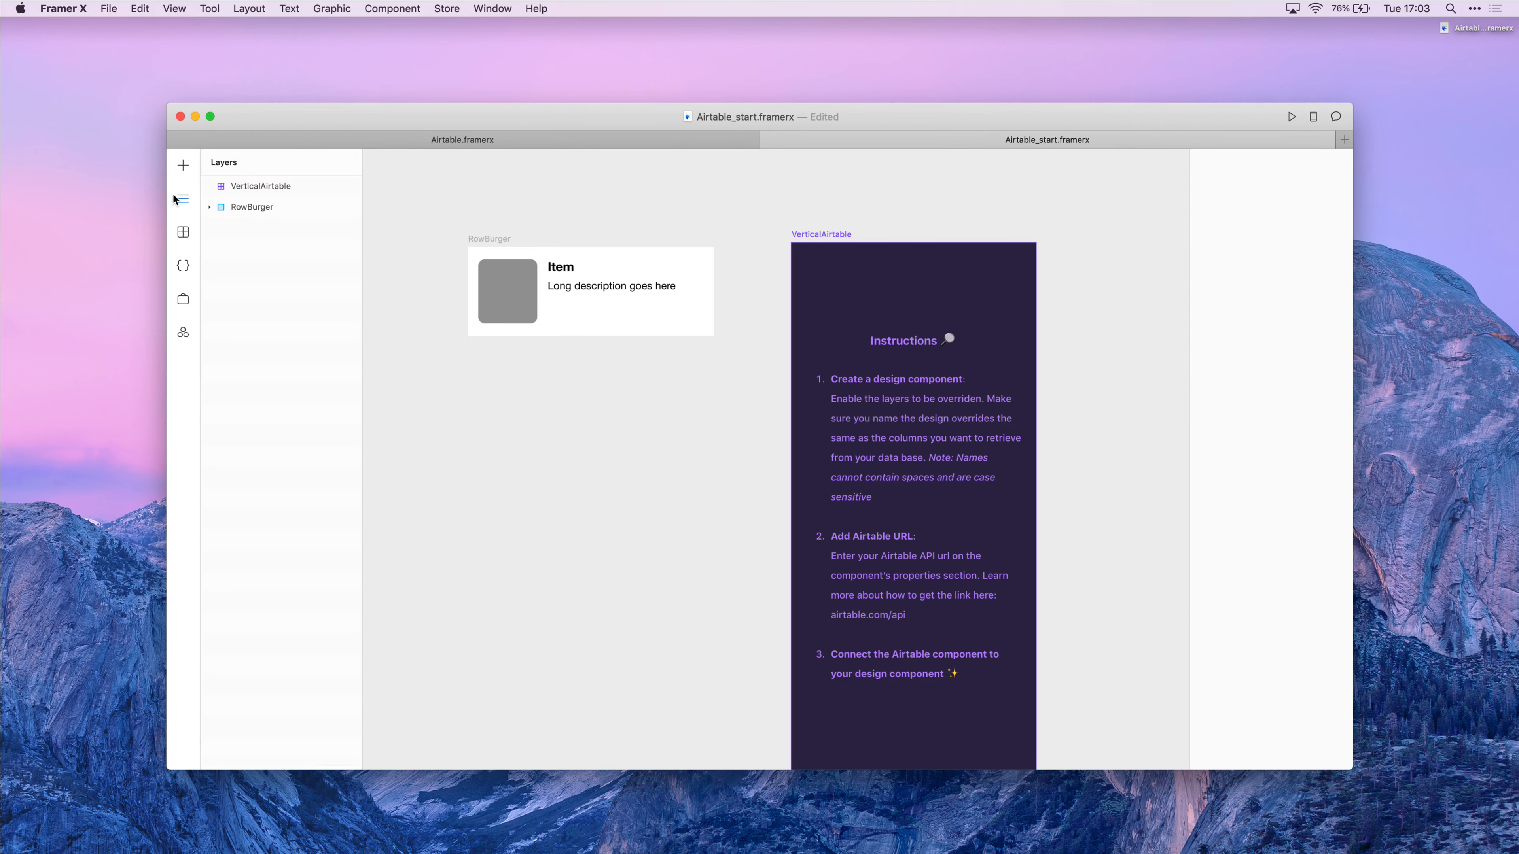
{"action": "left_click", "coordinate": [482, 241]}
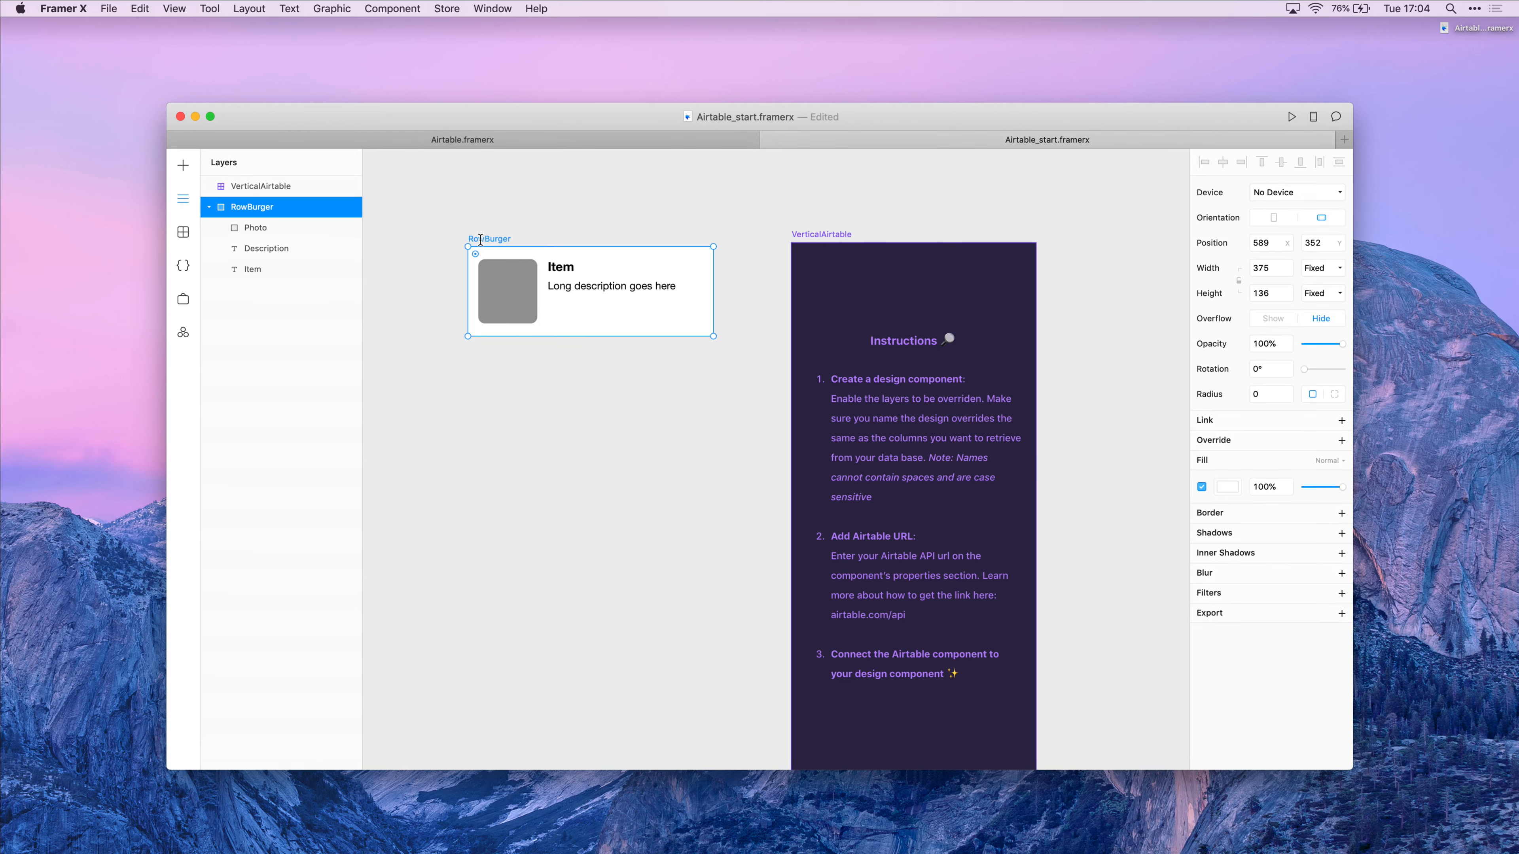
{"action": "key", "text": "super+k"}
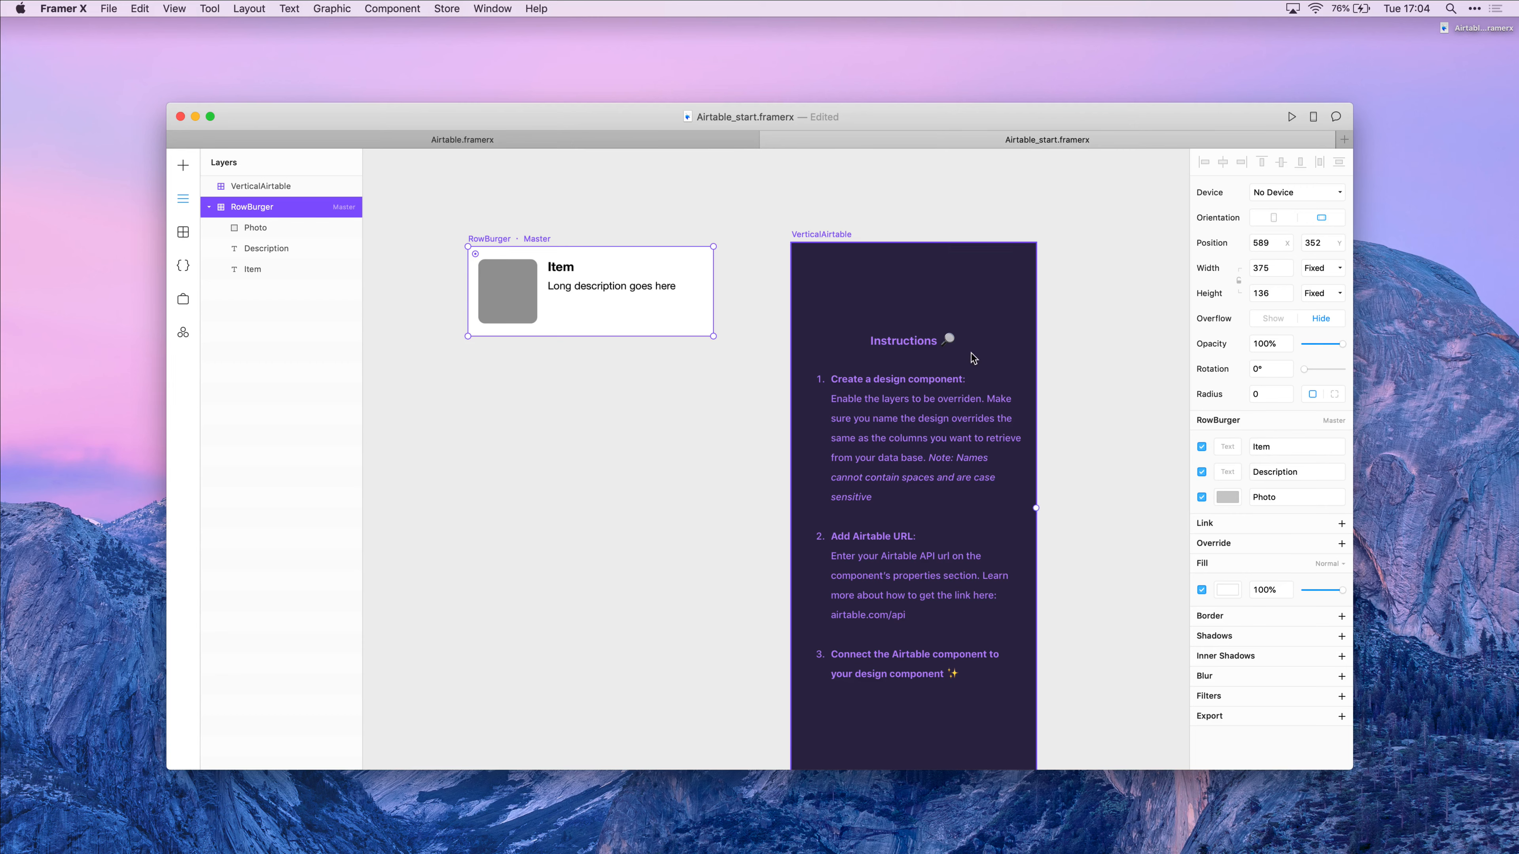
{"action": "scroll", "coordinate": [971, 353], "scroll_direction": "down", "scroll_amount": 2}
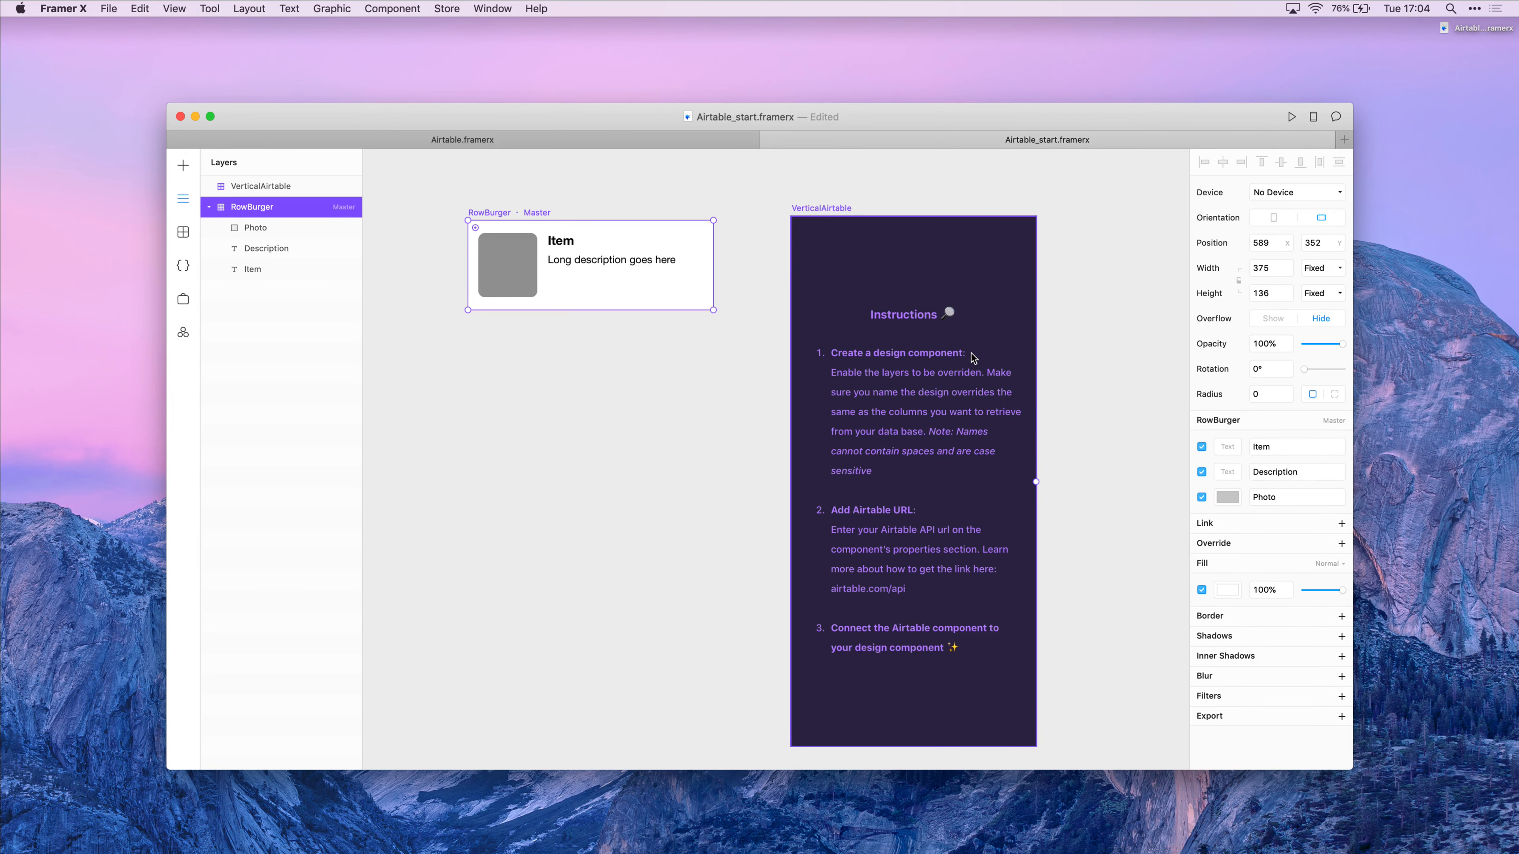
Switch to Google Chrome and go to airtable.com
{"action": "key", "text": "F4"}
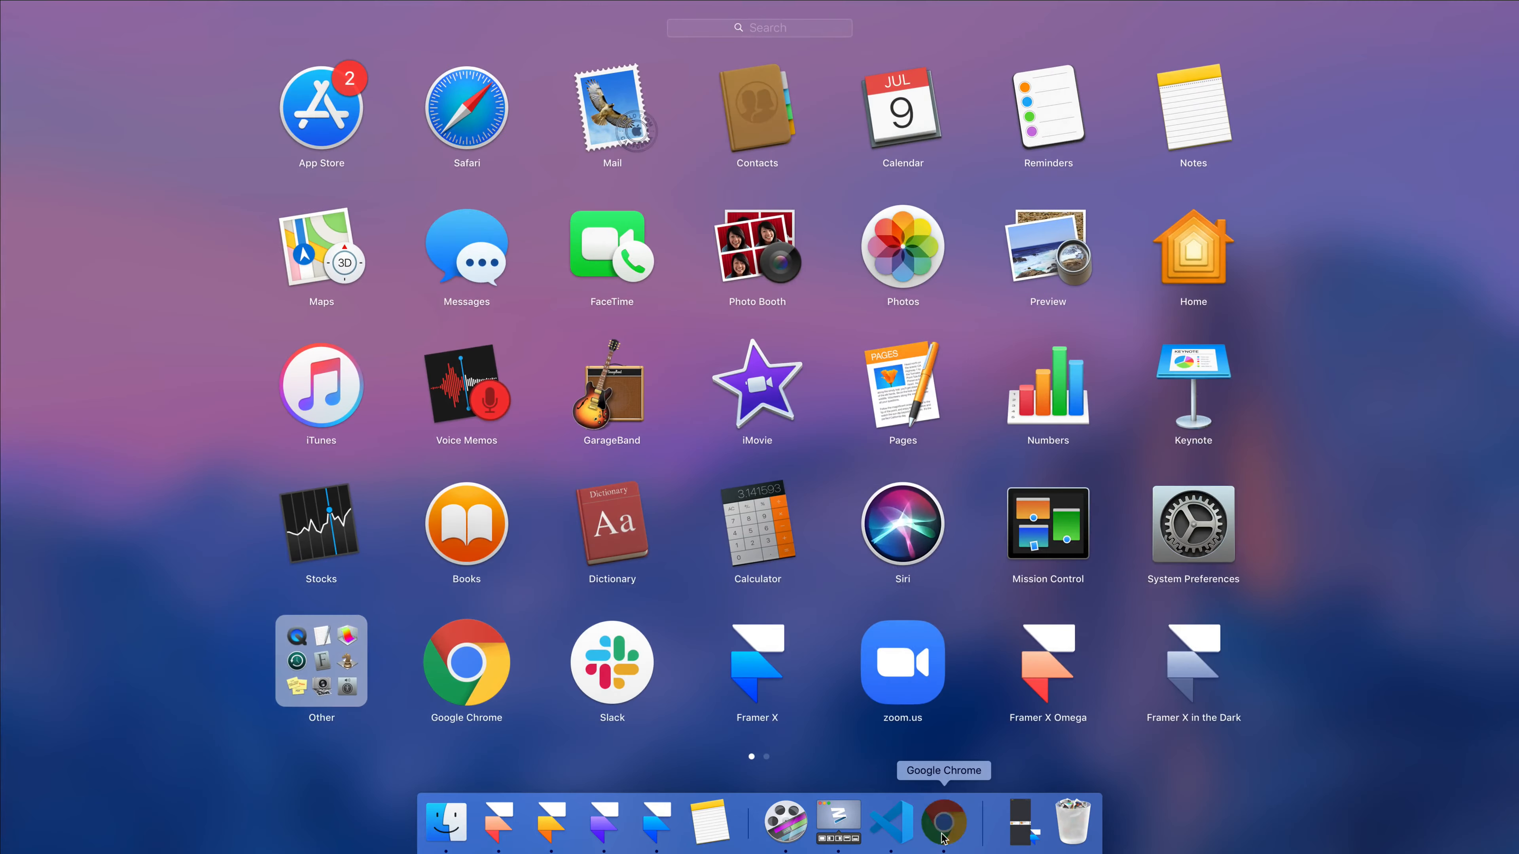
{"action": "left_click", "coordinate": [944, 835]}
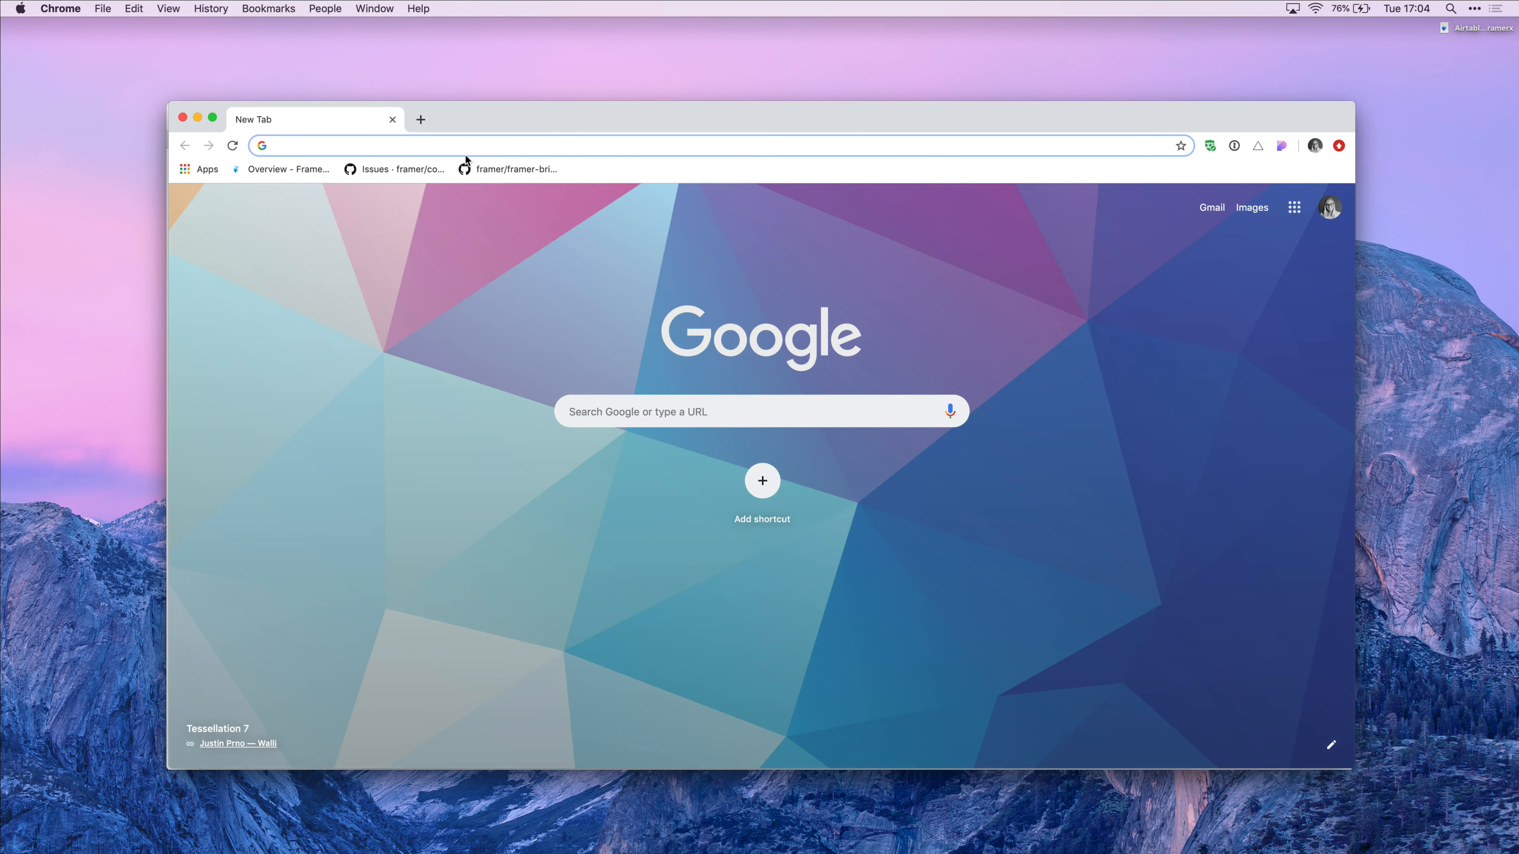
{"action": "type", "text": "airtab"}
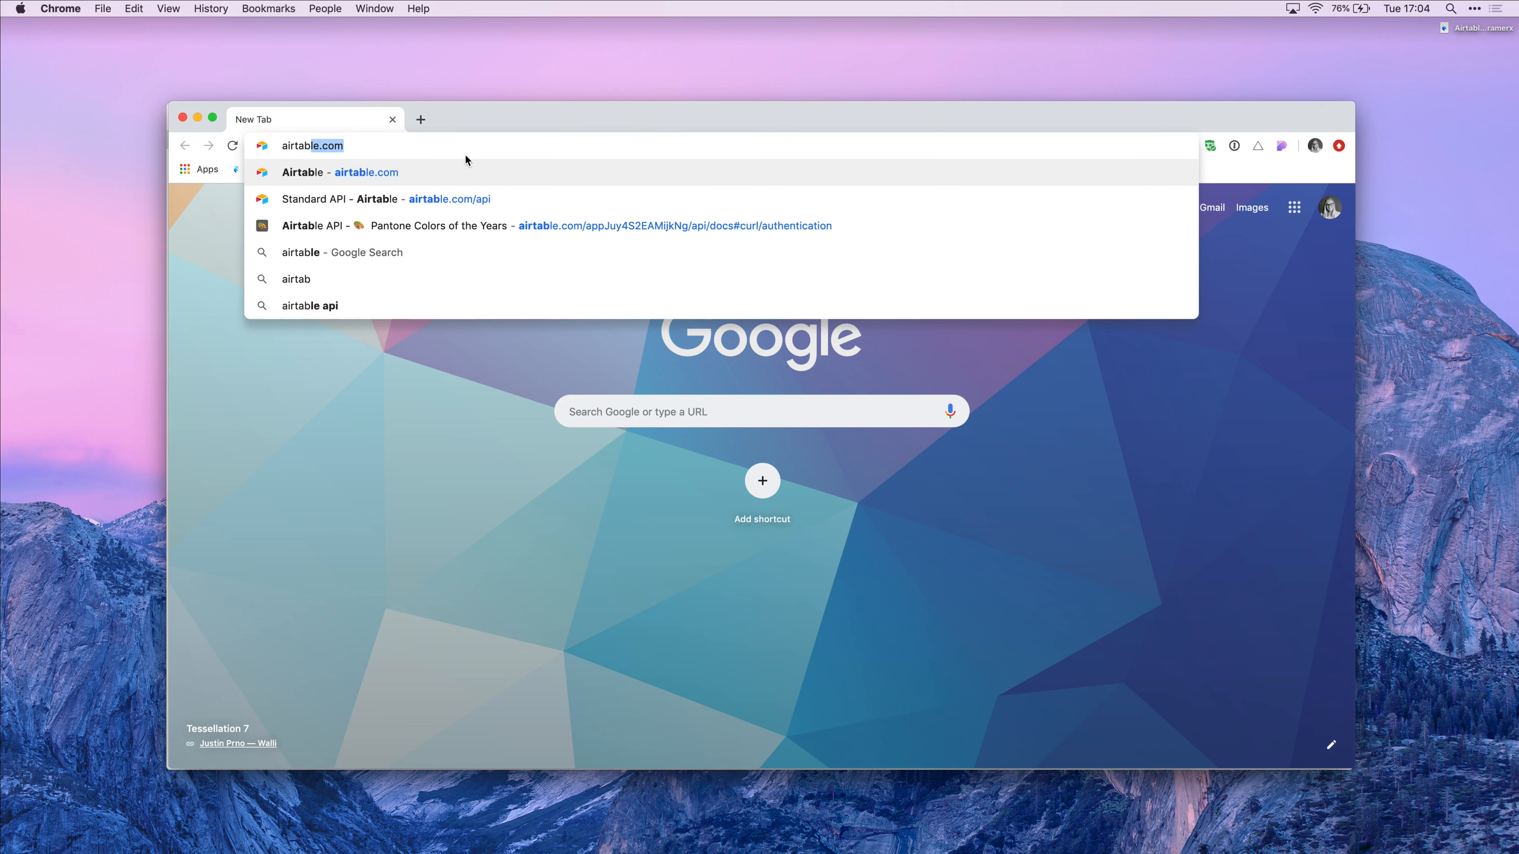
{"action": "key", "text": "Return"}
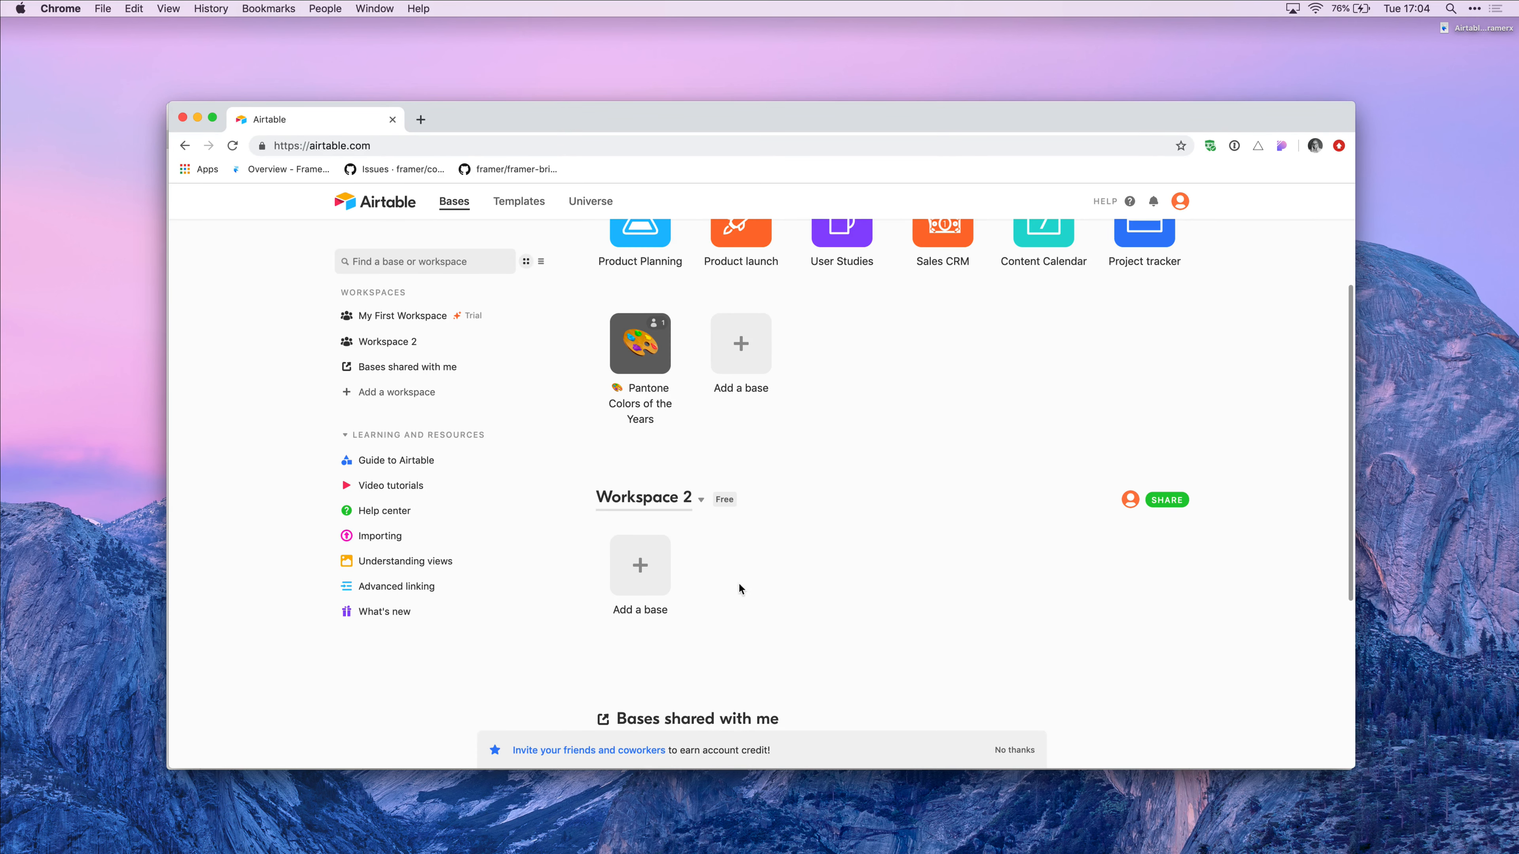
Find the Menu base among the Airtable bases and open it
{"action": "scroll", "coordinate": [740, 415], "scroll_direction": "up", "scroll_amount": 3}
{"action": "scroll", "coordinate": [844, 412], "scroll_direction": "down", "scroll_amount": 2}
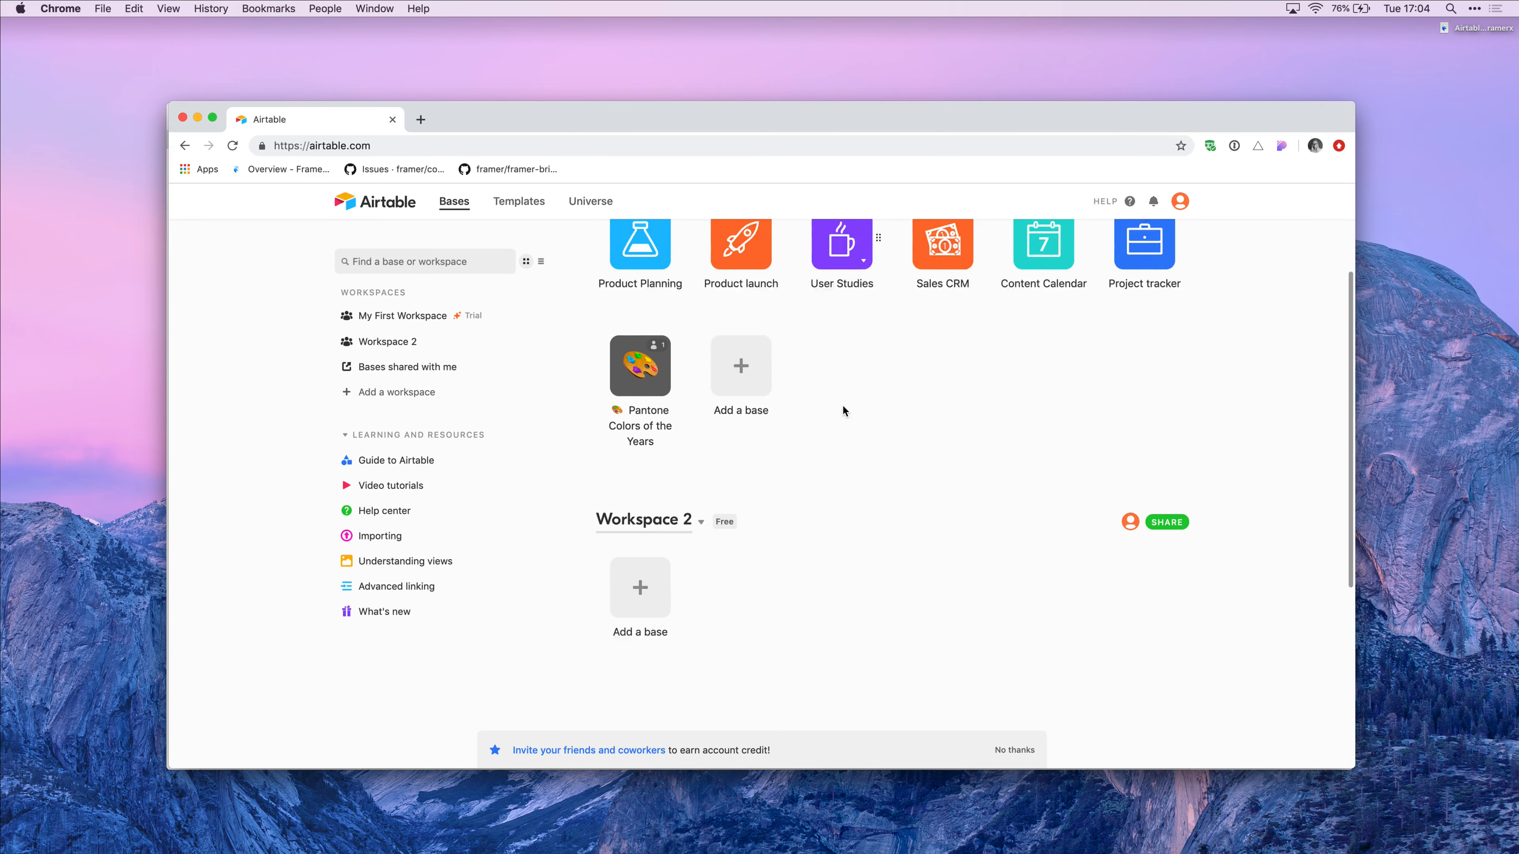
{"action": "scroll", "coordinate": [845, 412], "scroll_direction": "down", "scroll_amount": 6}
{"action": "left_click", "coordinate": [651, 547]}
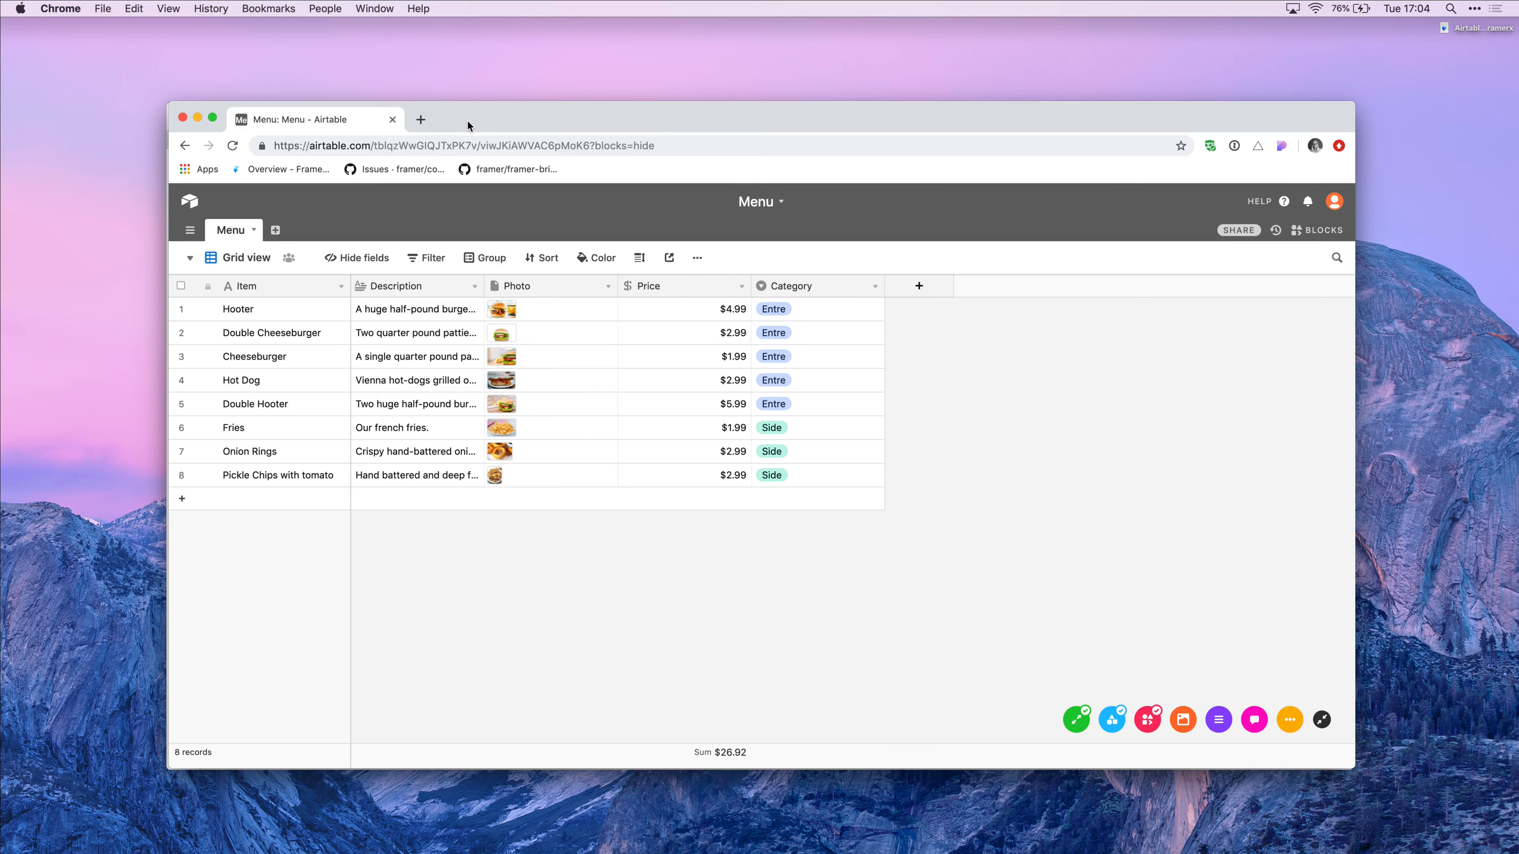
Switch to Framer X, check RowBurger's override names Item, Description and Photo against the Menu columns, and select the VerticalAirtable component
{"action": "key", "text": "F4"}
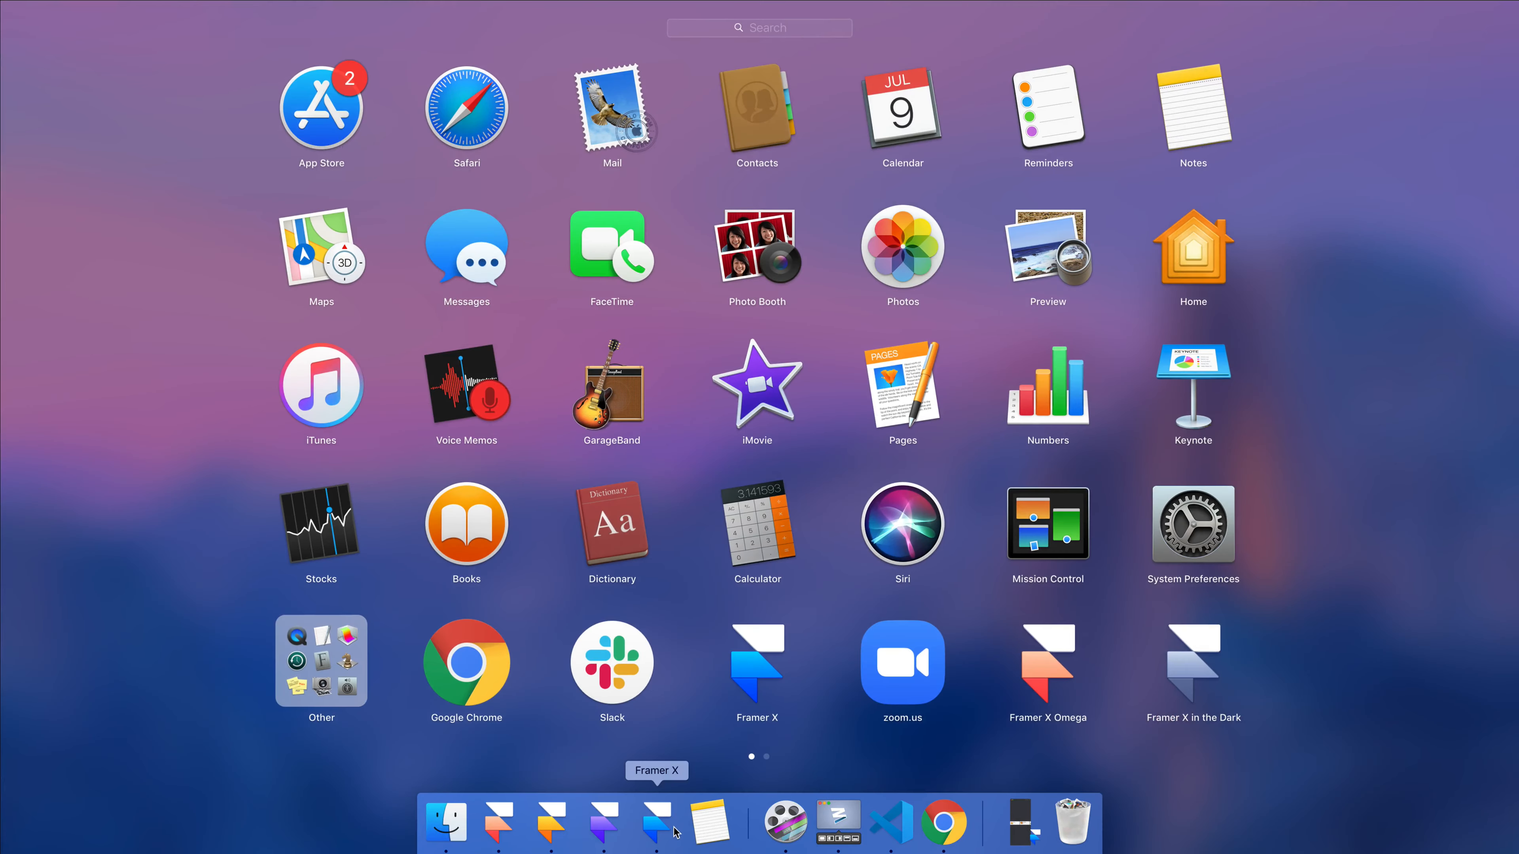
{"action": "left_click", "coordinate": [656, 823]}
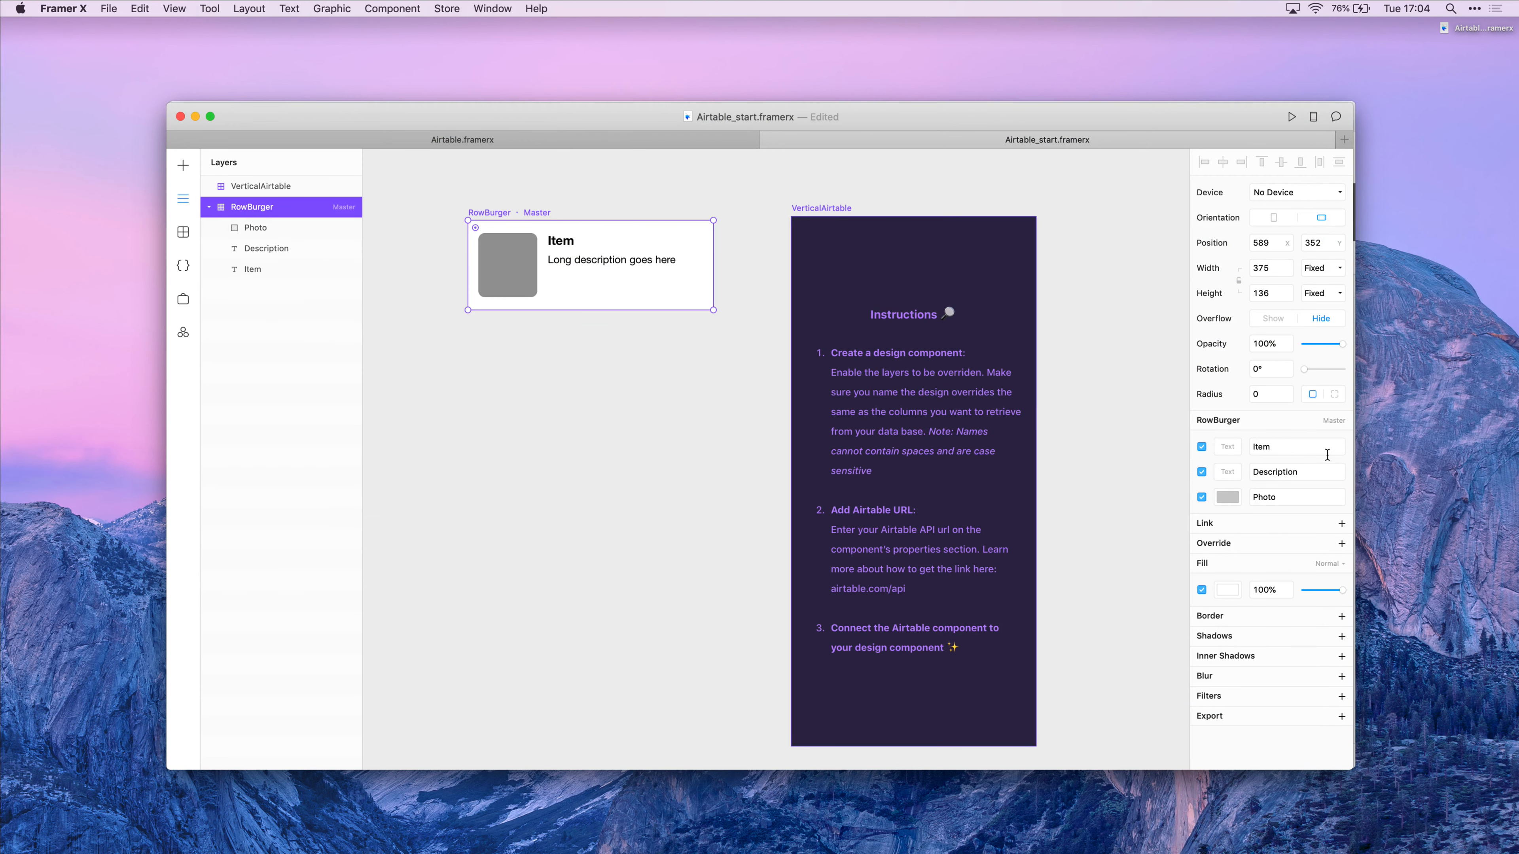
{"action": "left_click", "coordinate": [1293, 447]}
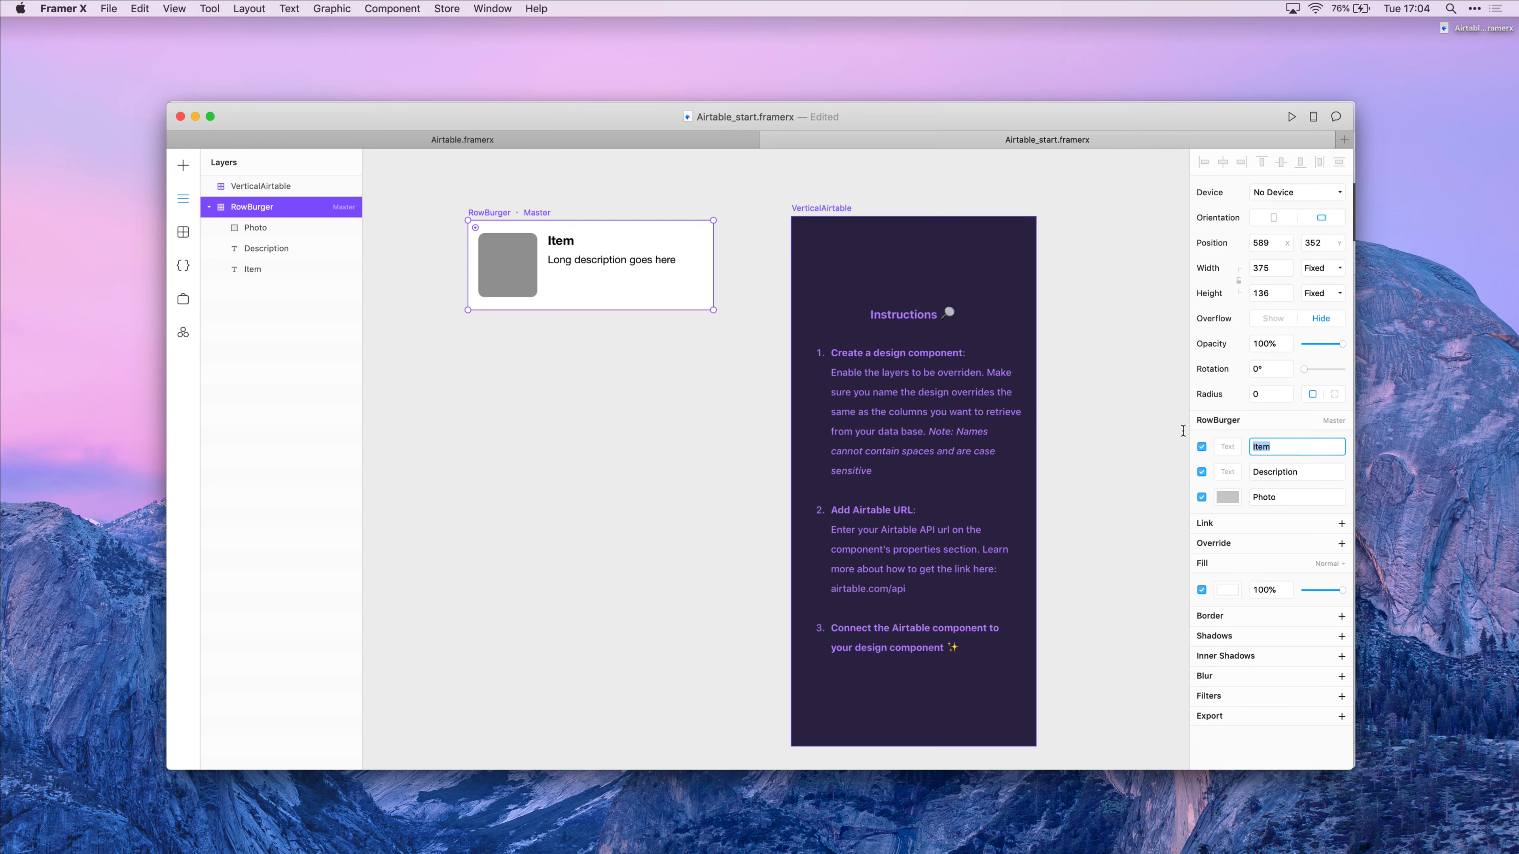
{"action": "left_click", "coordinate": [1314, 479]}
{"action": "left_click", "coordinate": [1287, 499]}
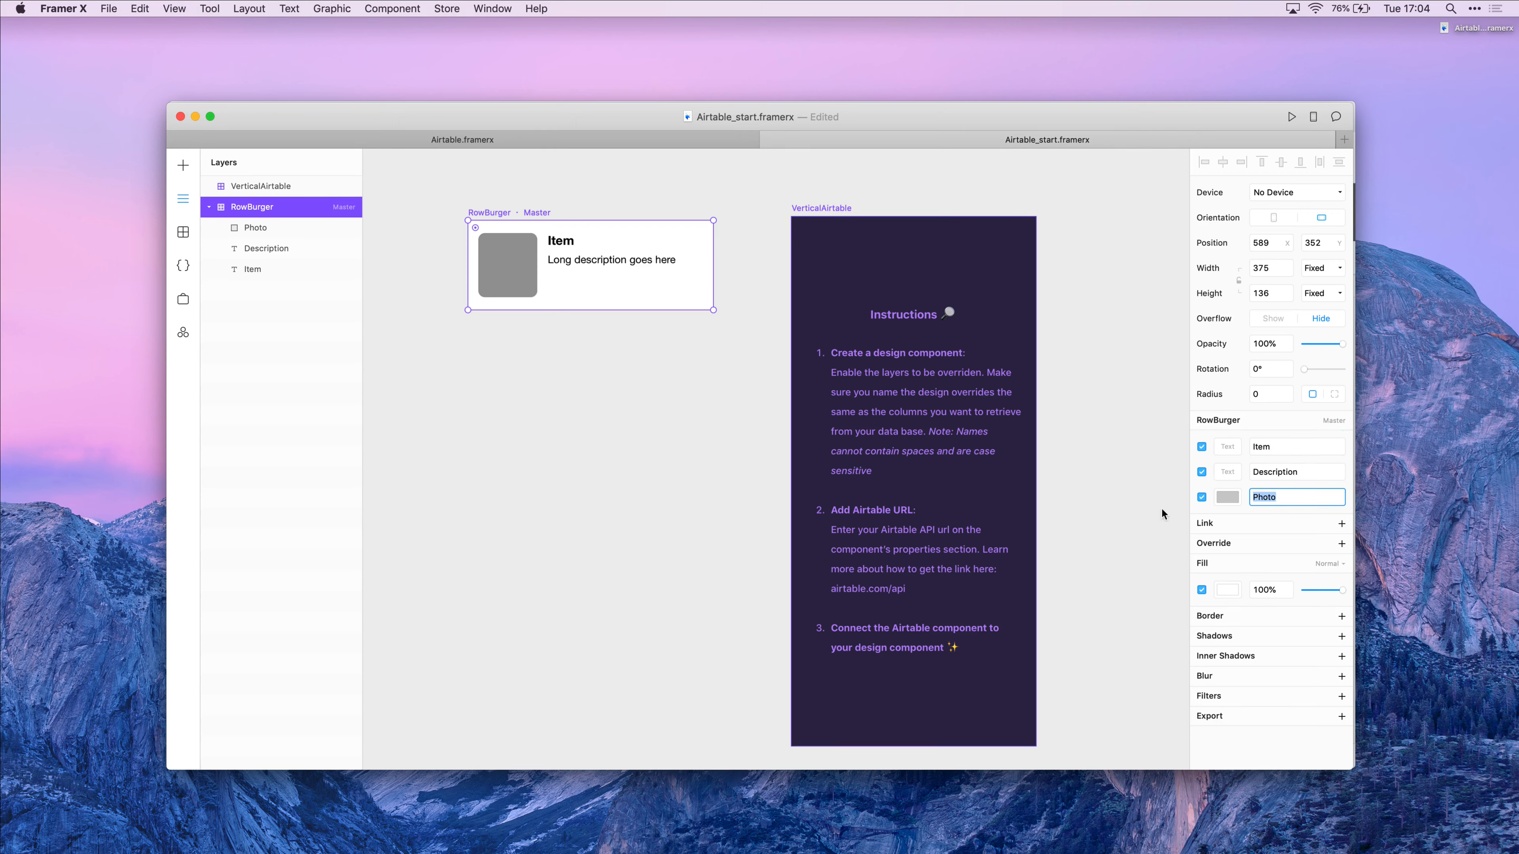
{"action": "left_click", "coordinate": [952, 508]}
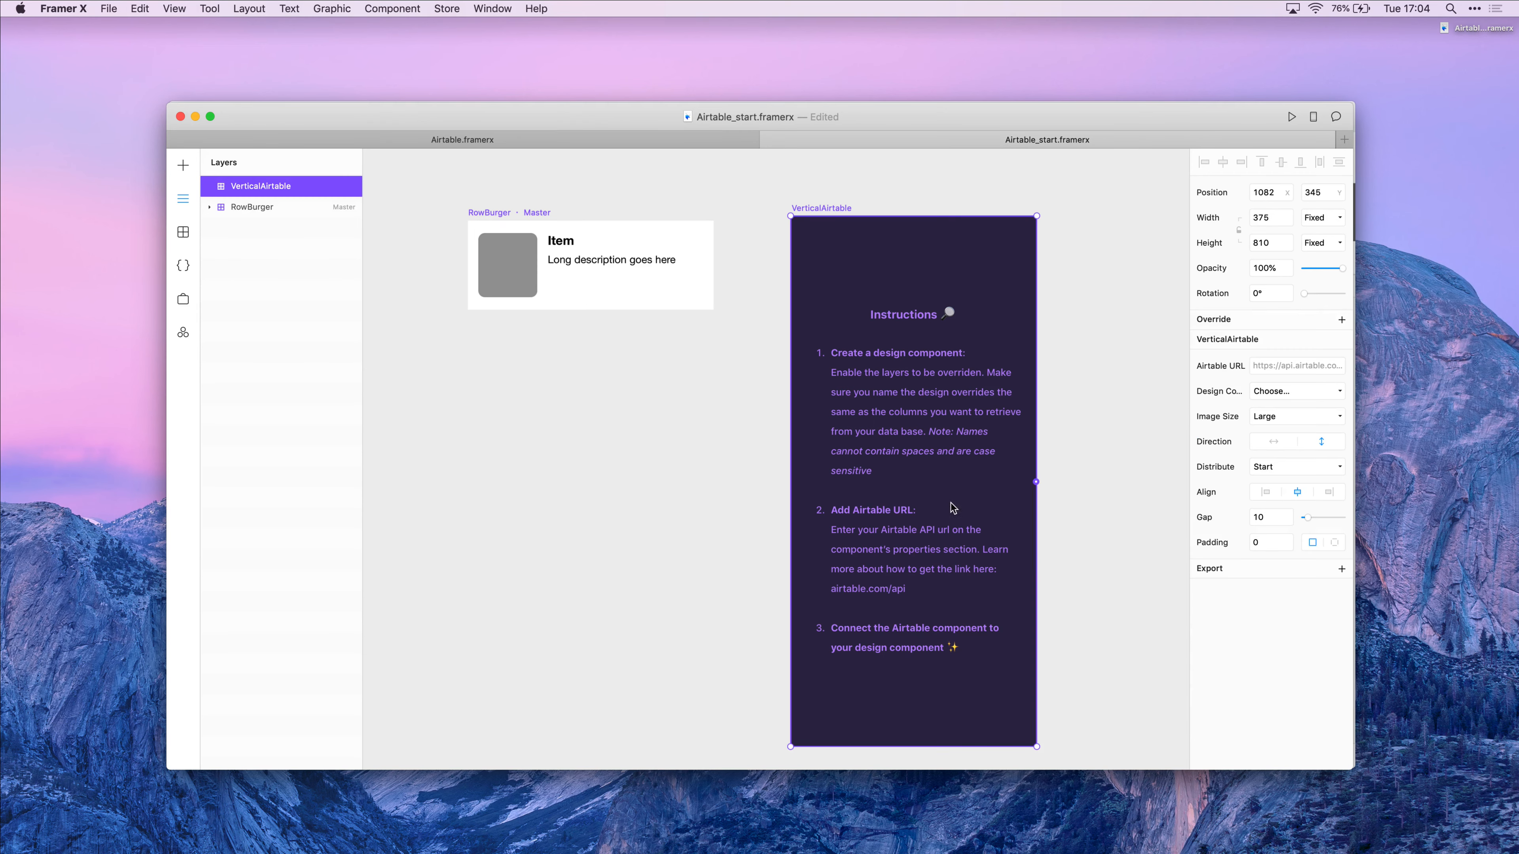
{"action": "scroll", "coordinate": [854, 513], "scroll_direction": "right", "scroll_amount": 1}
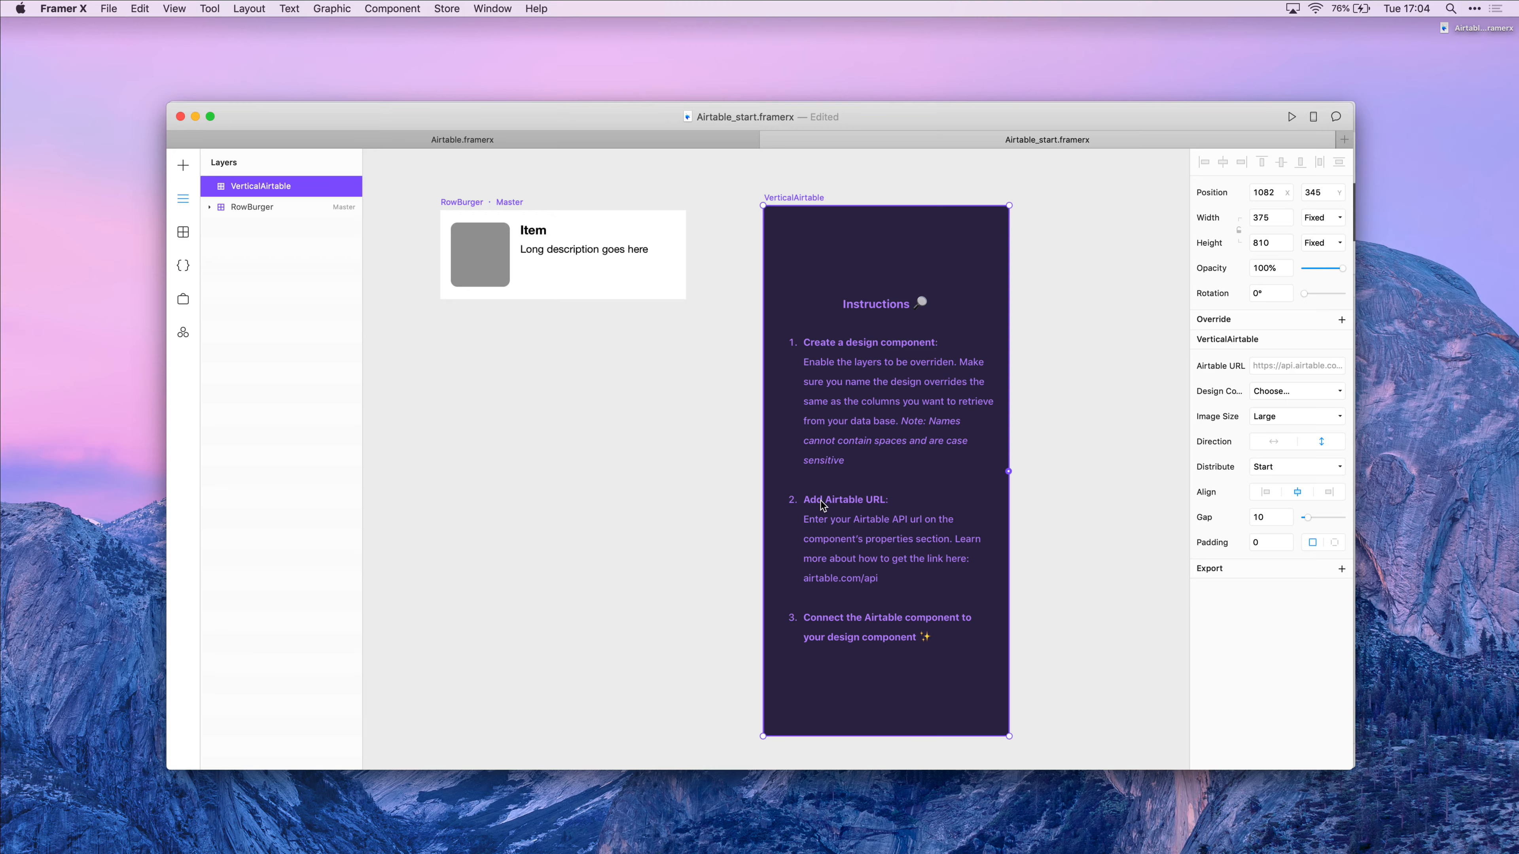
Switch to Google Chrome, go to airtable.com/api and open the API documentation of the Menu base
{"action": "key", "text": "F4"}
{"action": "left_click", "coordinate": [945, 820]}
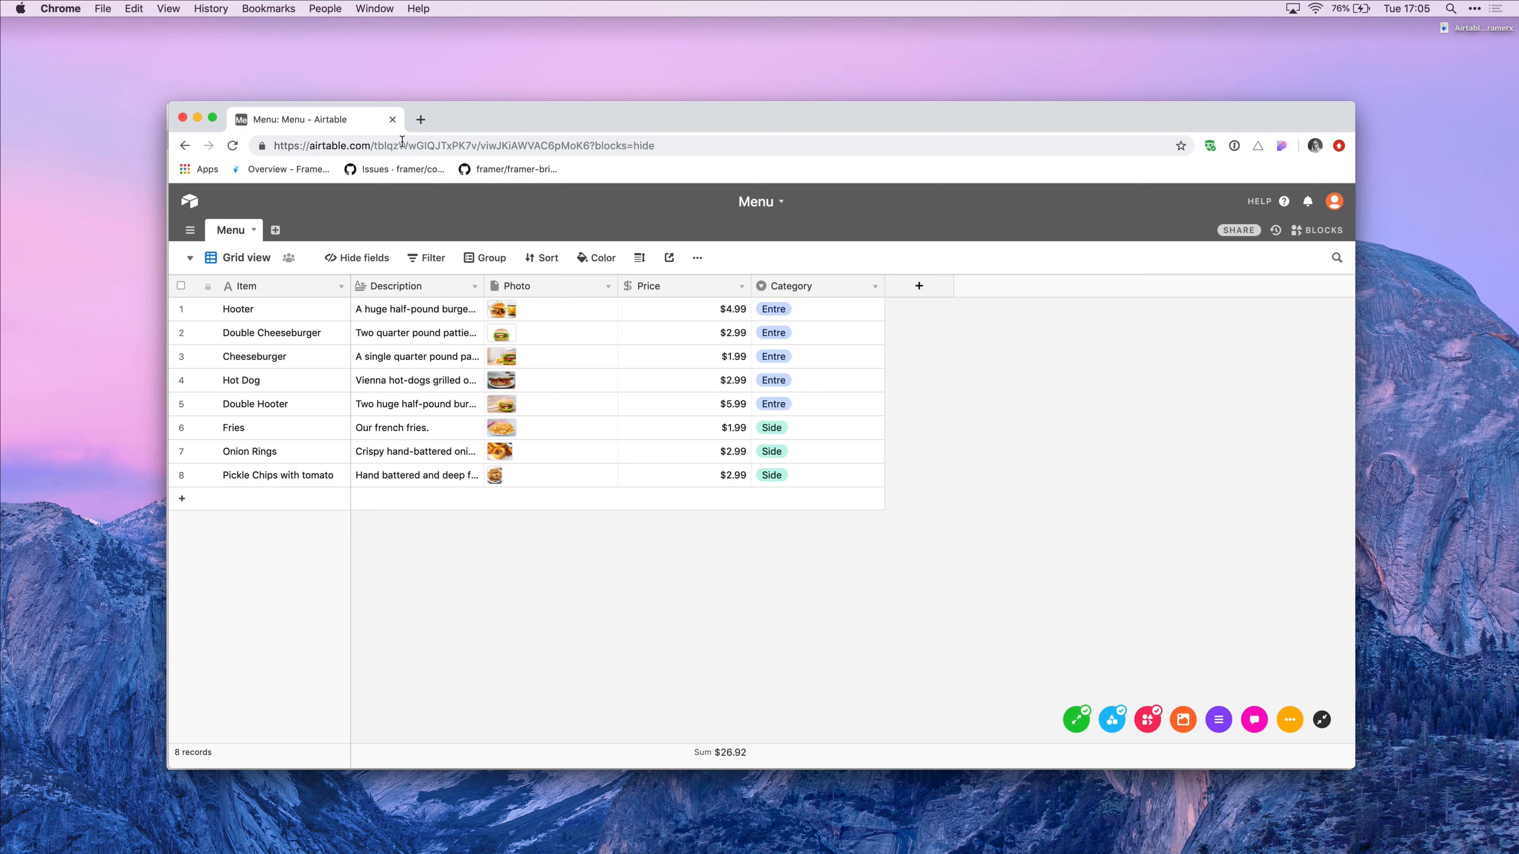
{"action": "left_click", "coordinate": [414, 149]}
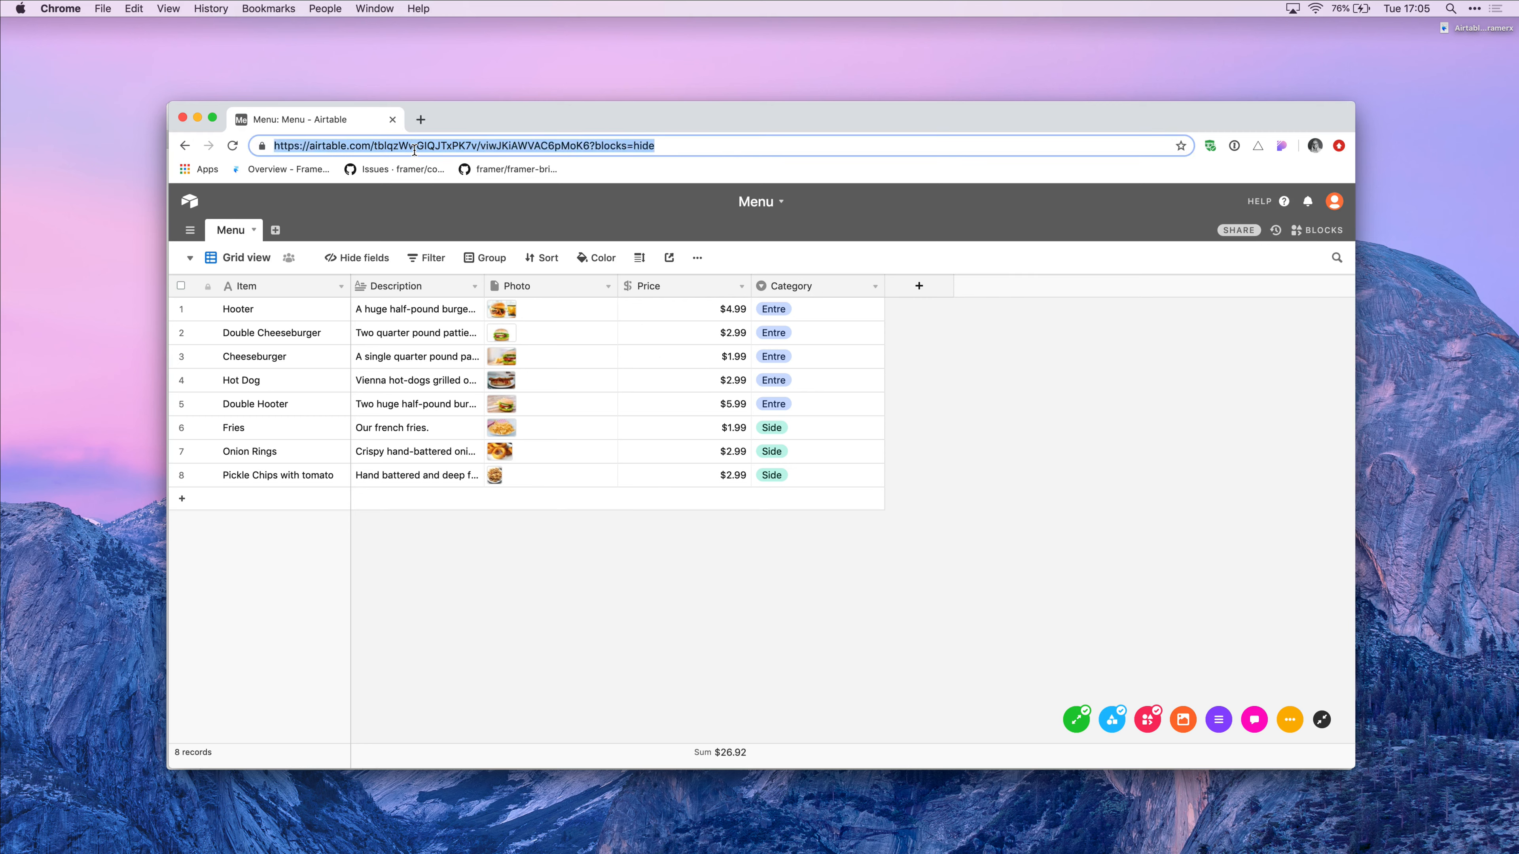
{"action": "type", "text": "airta"}
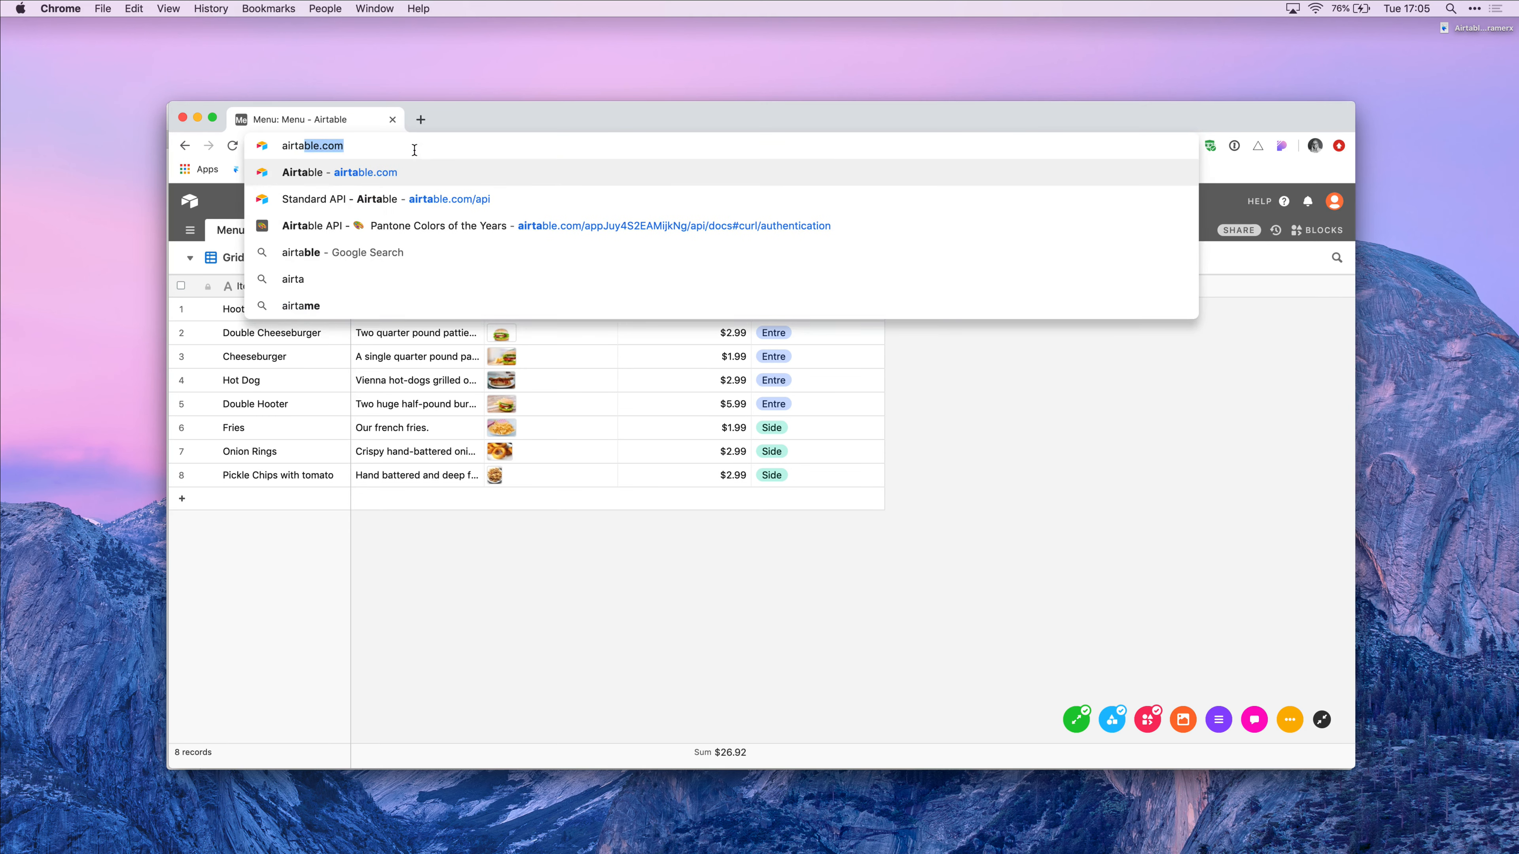
{"action": "type", "text": "ble.com/api"}
{"action": "key", "text": "Return"}
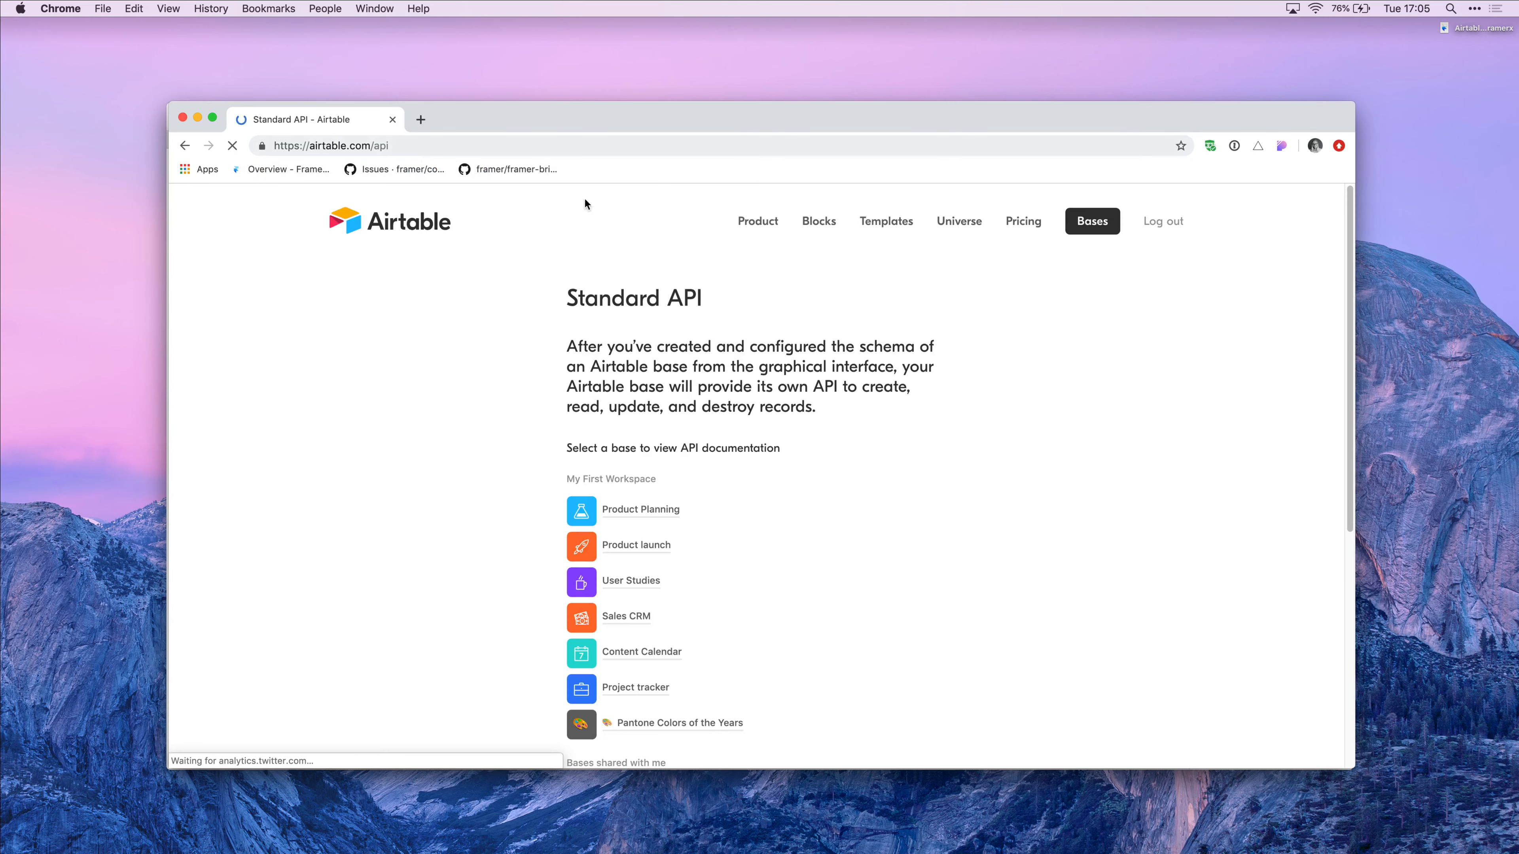
{"action": "scroll", "coordinate": [697, 461], "scroll_direction": "down", "scroll_amount": 7}
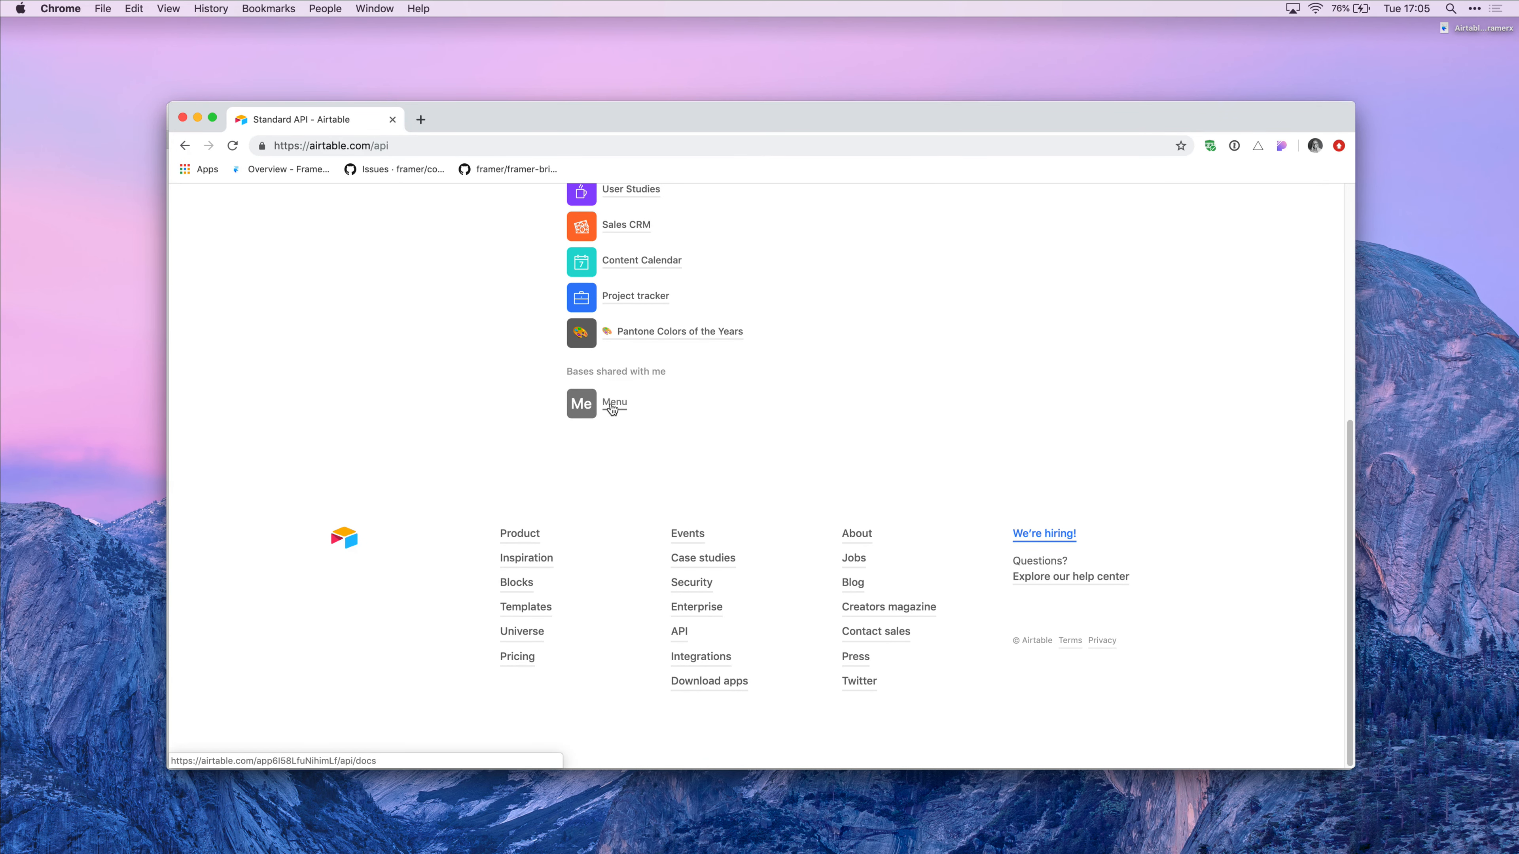
{"action": "left_click", "coordinate": [612, 408]}
Reveal the API key in the Authentication examples and copy the full request URL from the query parameter example
{"action": "scroll", "coordinate": [612, 411], "scroll_direction": "down", "scroll_amount": 2}
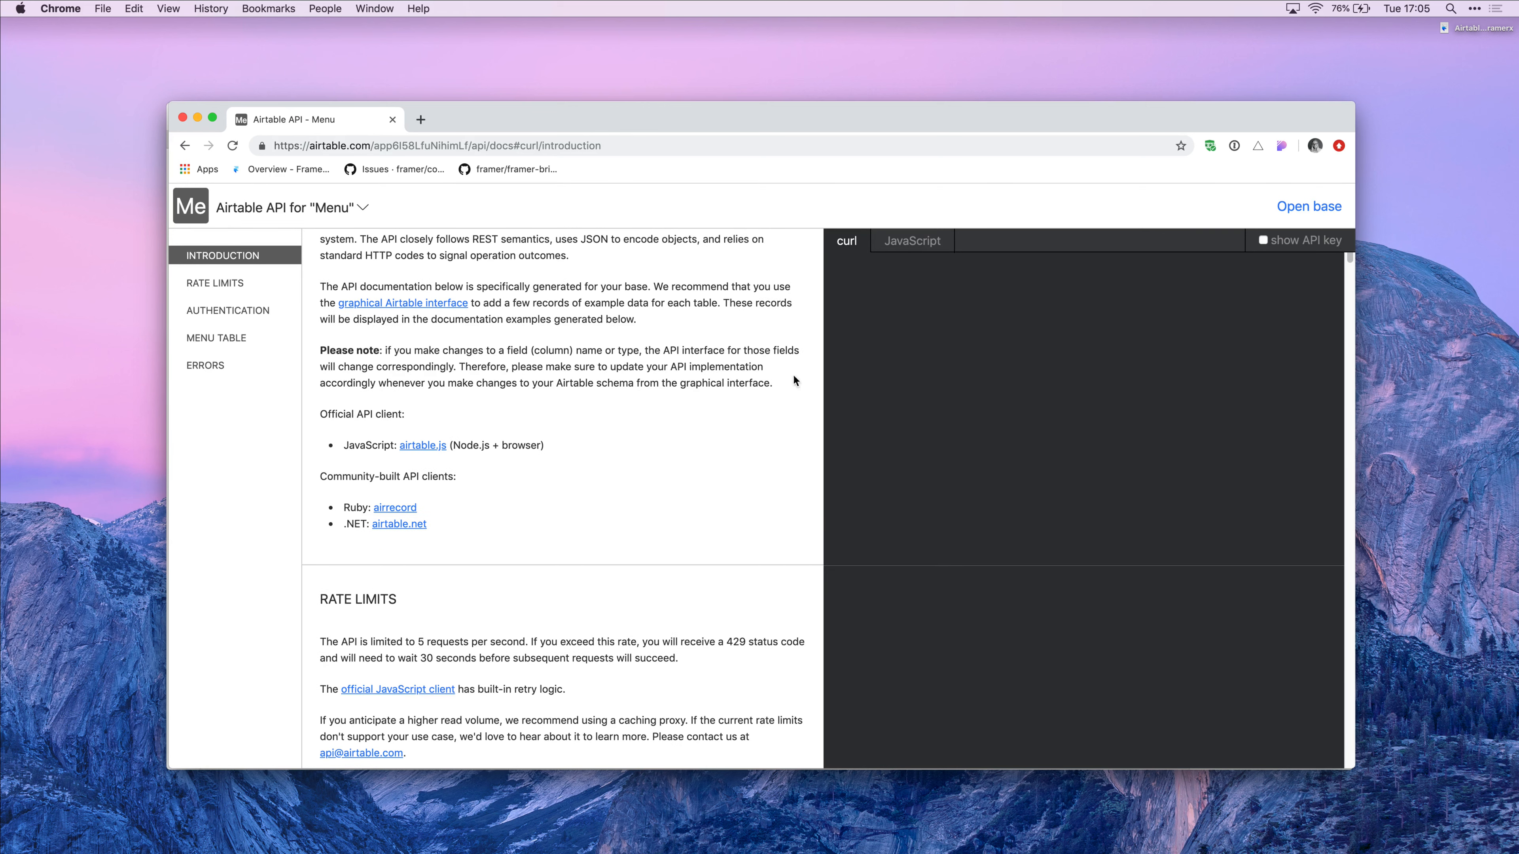
{"action": "scroll", "coordinate": [911, 384], "scroll_direction": "down", "scroll_amount": 5}
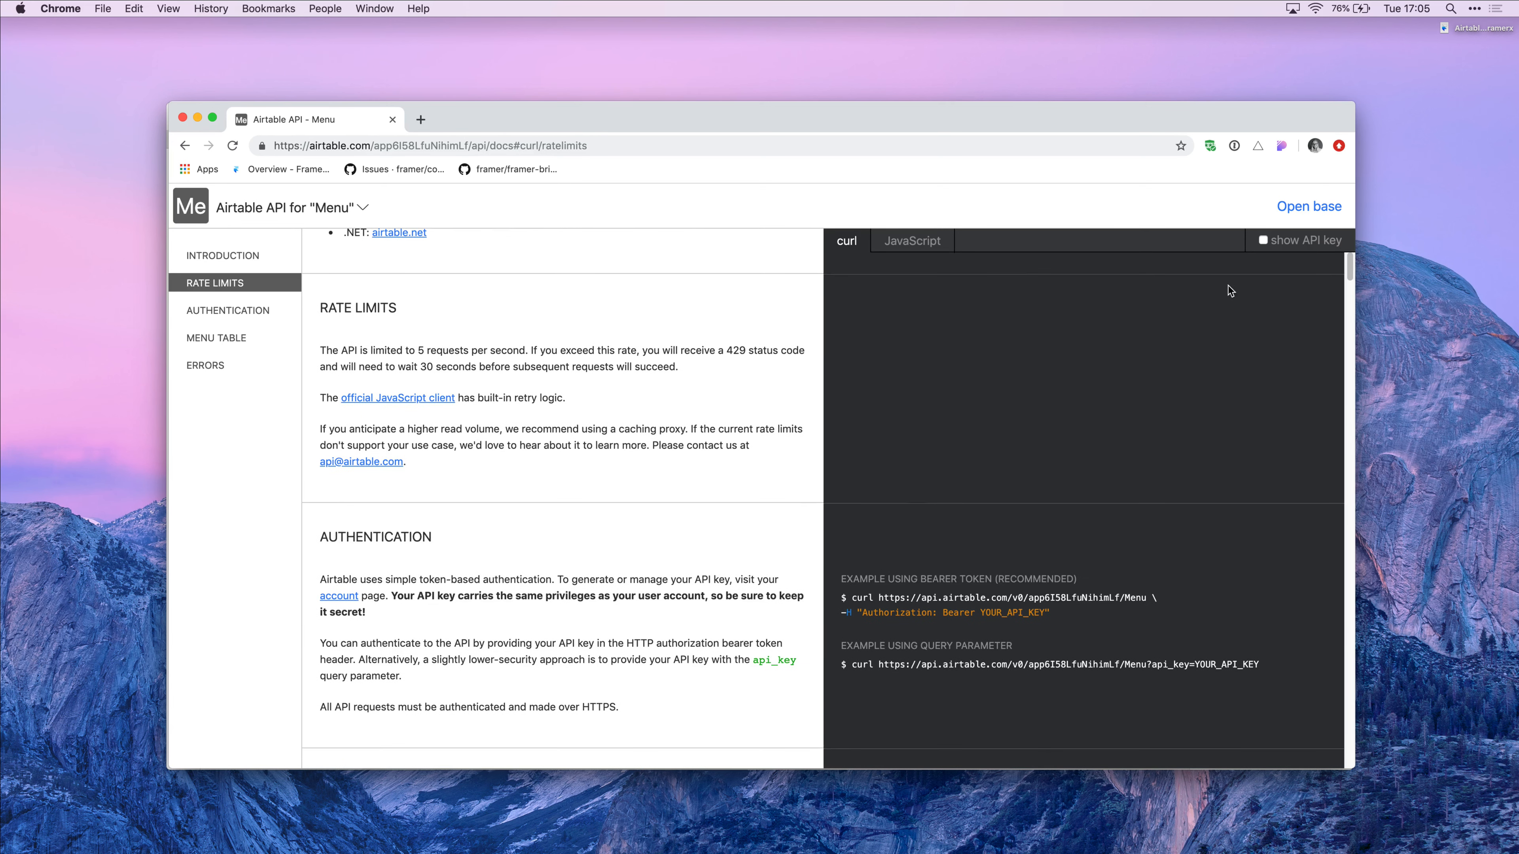
{"action": "left_click", "coordinate": [1277, 241]}
{"action": "scroll", "coordinate": [1294, 385], "scroll_direction": "down", "scroll_amount": 1}
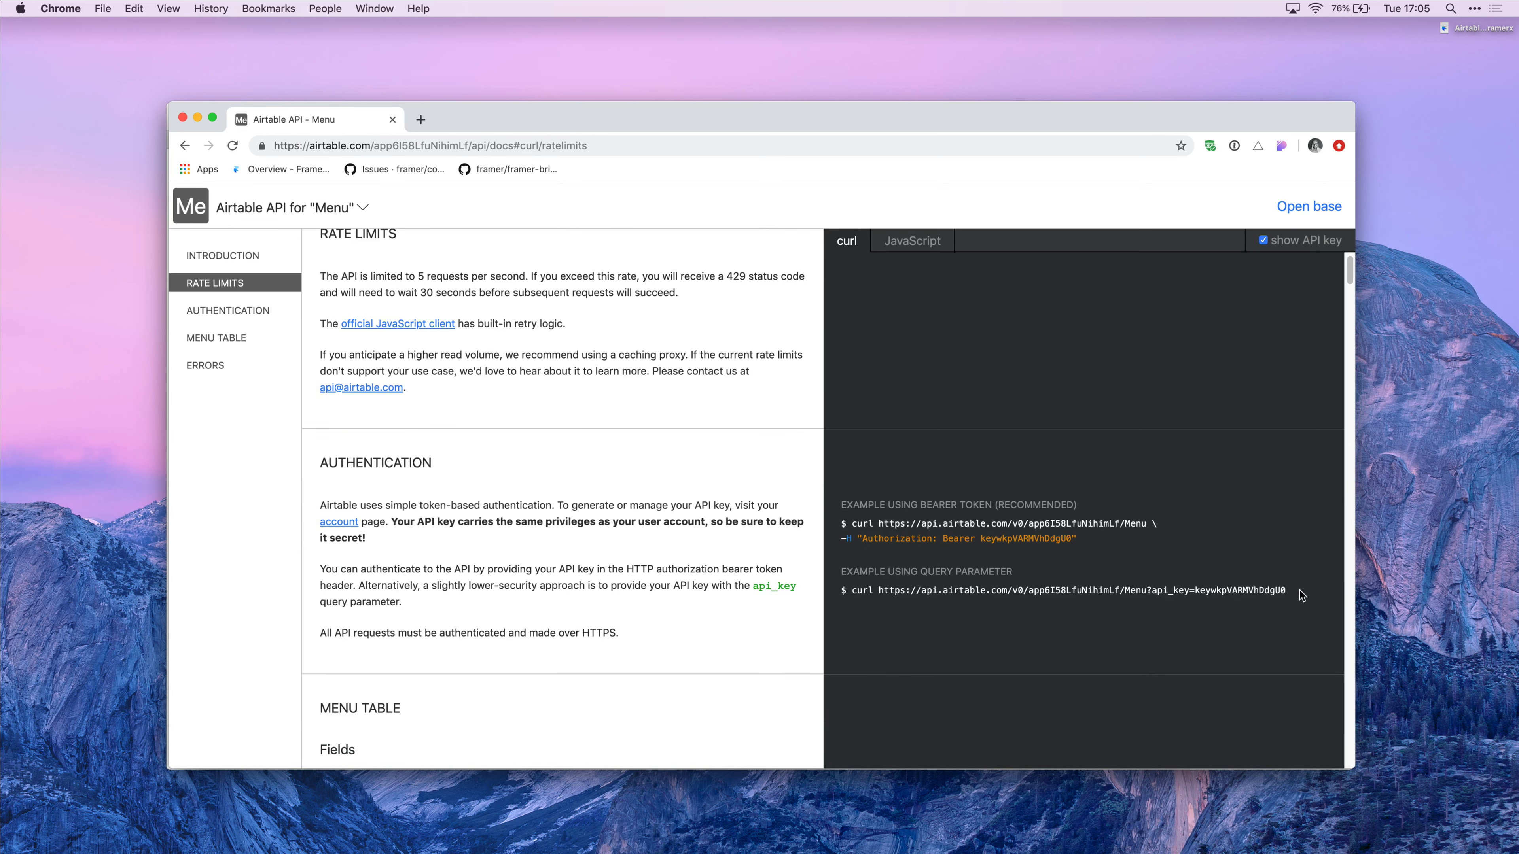
{"action": "left_click_drag", "start_coordinate": [1163, 591], "coordinate": [1304, 596]}
{"action": "left_click", "coordinate": [879, 592]}
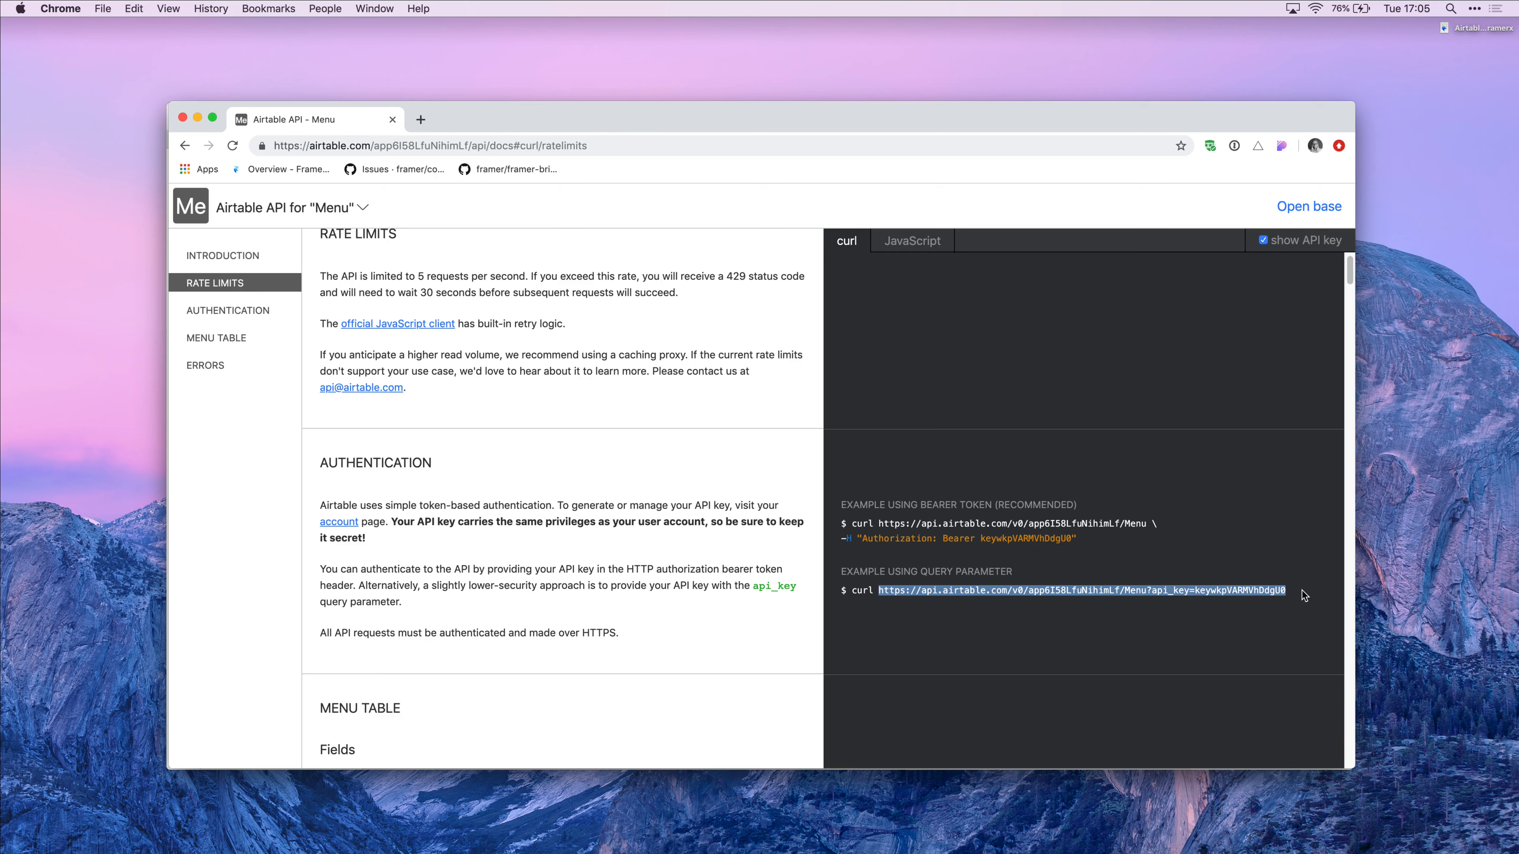
Switch to Framer X and paste the copied API URL with its API key as VerticalAirtable's Airtable URL
{"action": "left_click", "coordinate": [197, 118]}
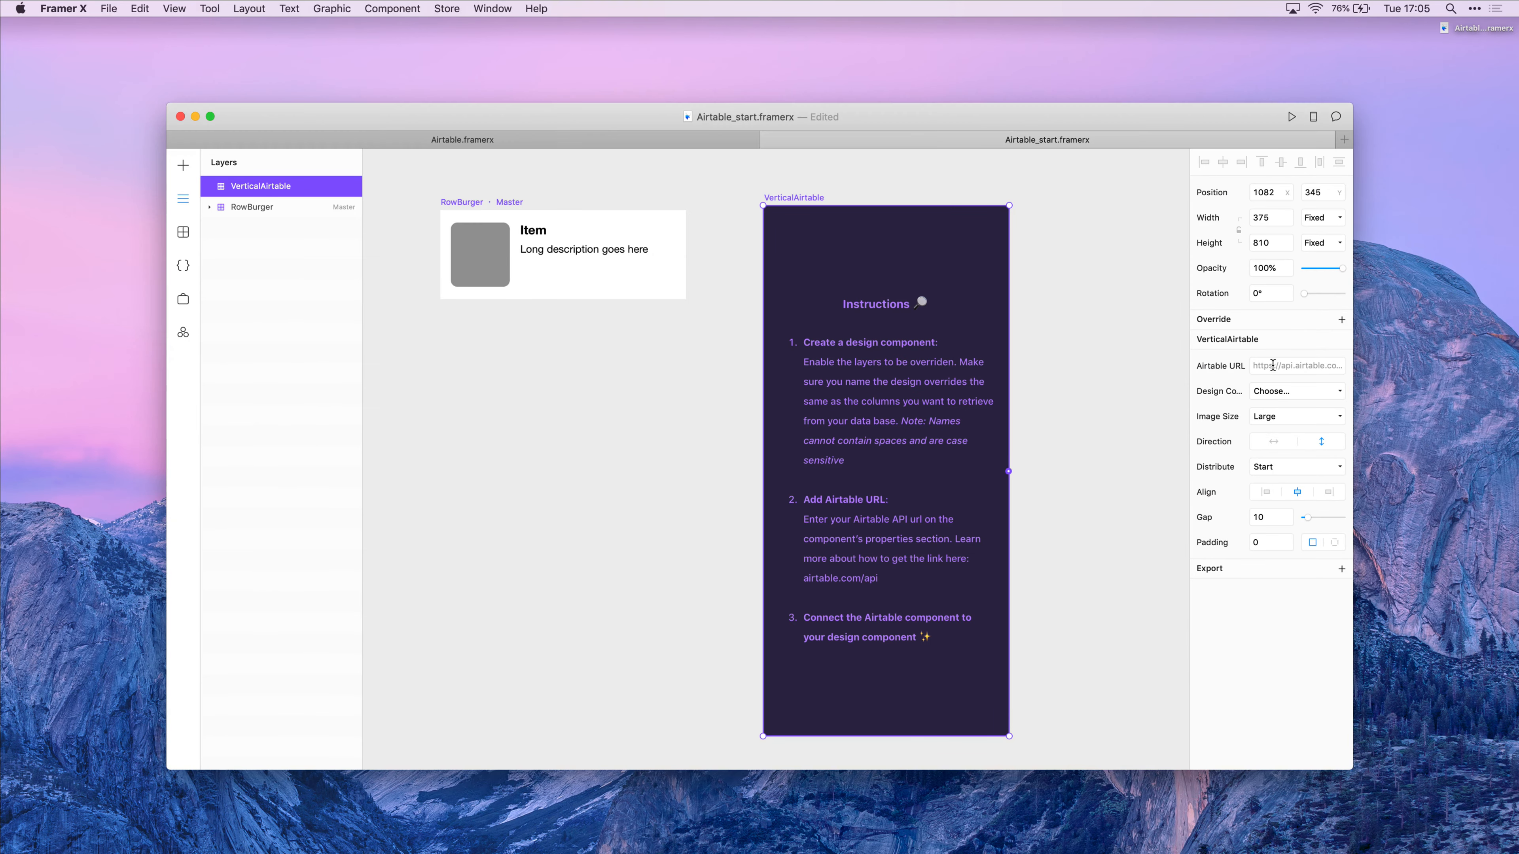
{"action": "left_click", "coordinate": [1273, 365]}
{"action": "key", "text": "super+v"}
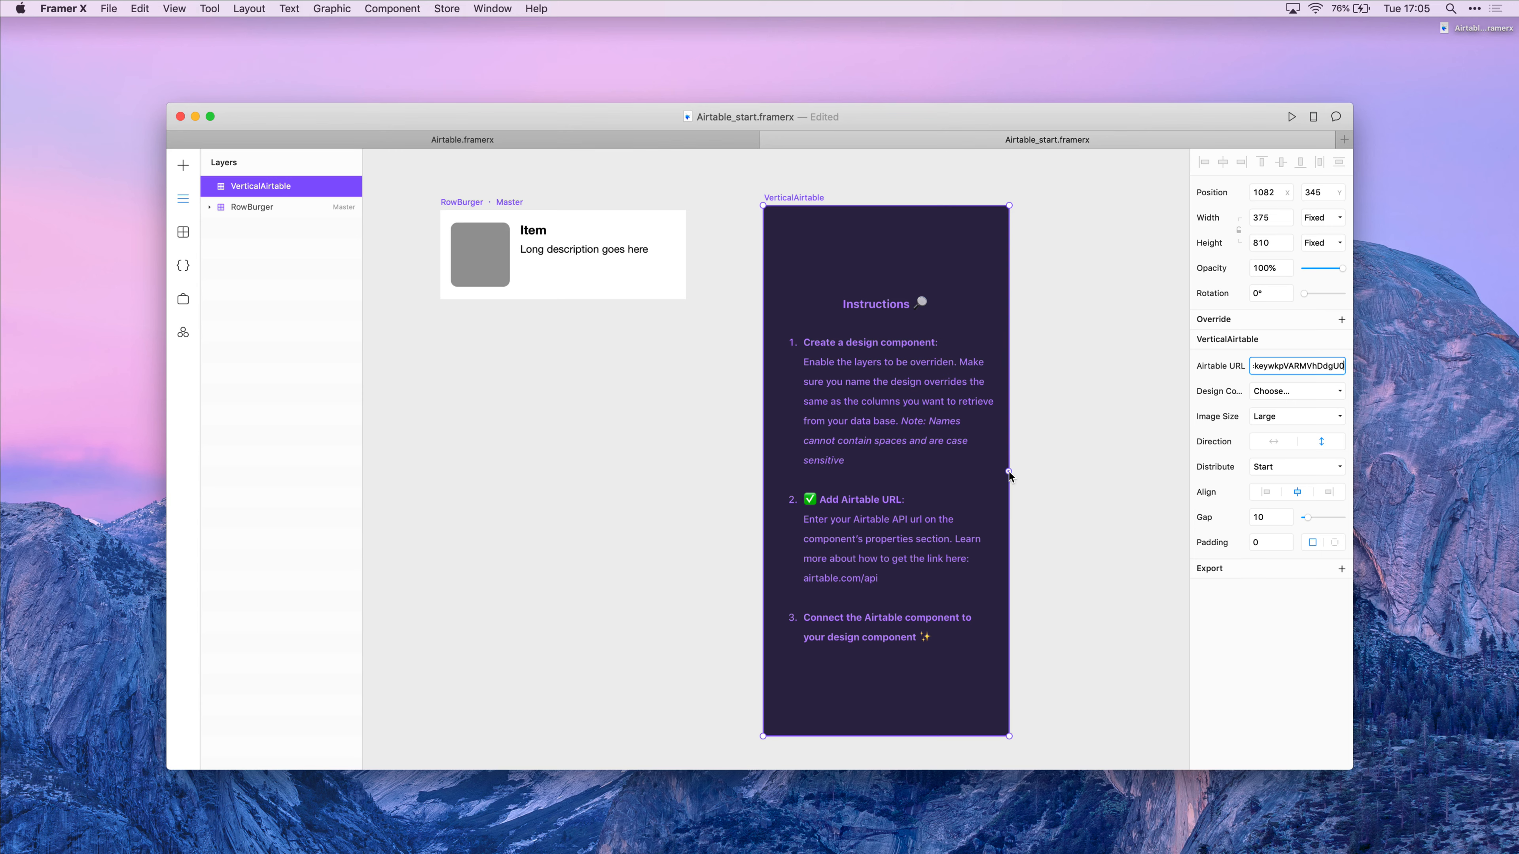
Connect the VerticalAirtable component to the RowBurger design component
{"action": "left_click_drag", "start_coordinate": [1009, 473], "coordinate": [550, 263]}
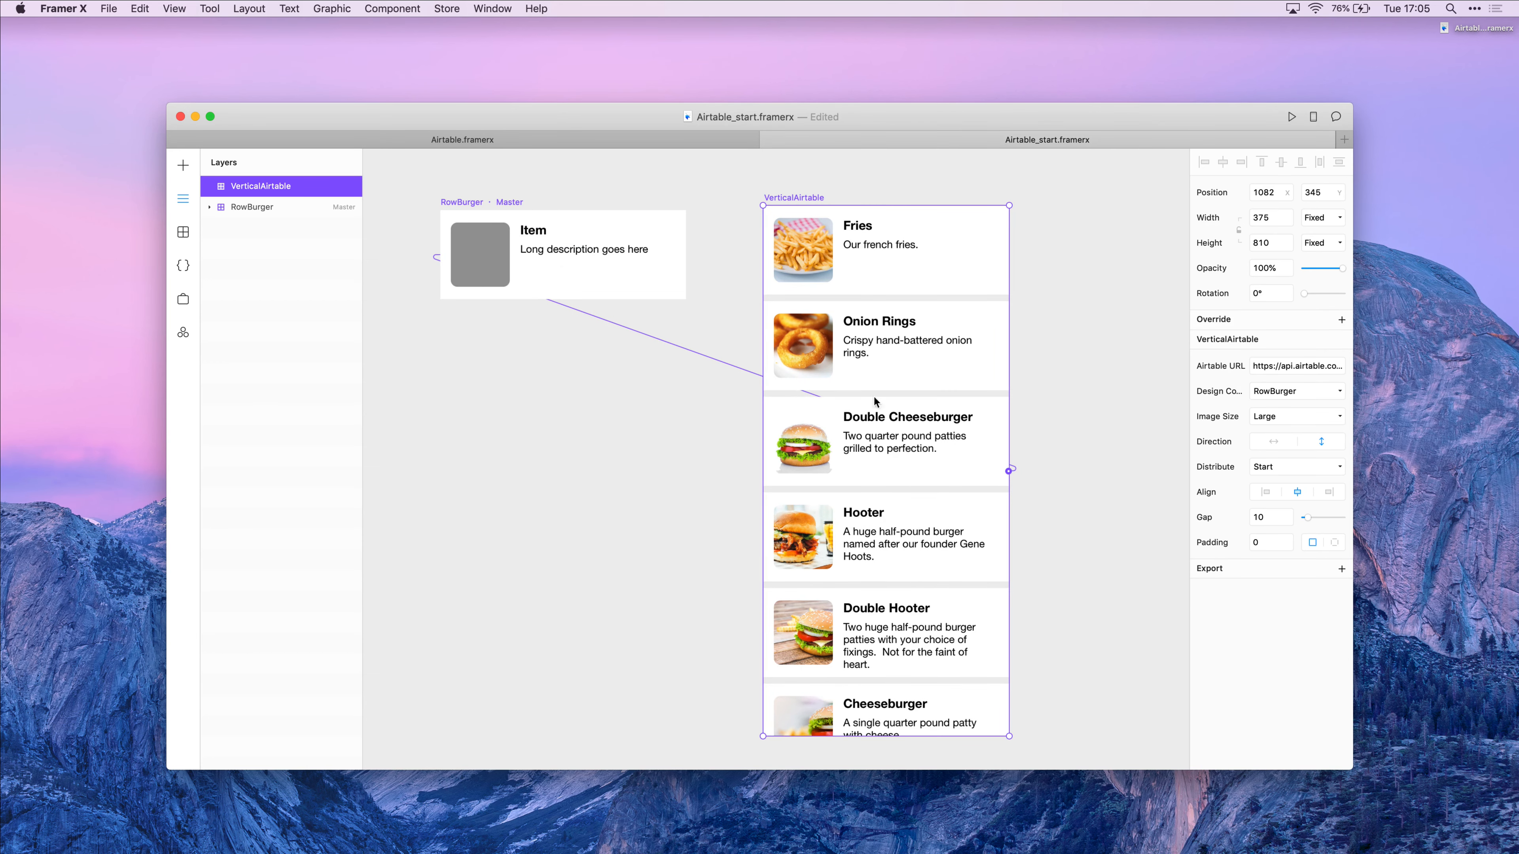
{"action": "scroll", "coordinate": [877, 410], "scroll_direction": "up", "scroll_amount": 1}
{"action": "scroll", "coordinate": [878, 410], "scroll_direction": "down", "scroll_amount": 2}
{"action": "scroll", "coordinate": [878, 412], "scroll_direction": "left", "scroll_amount": 1}
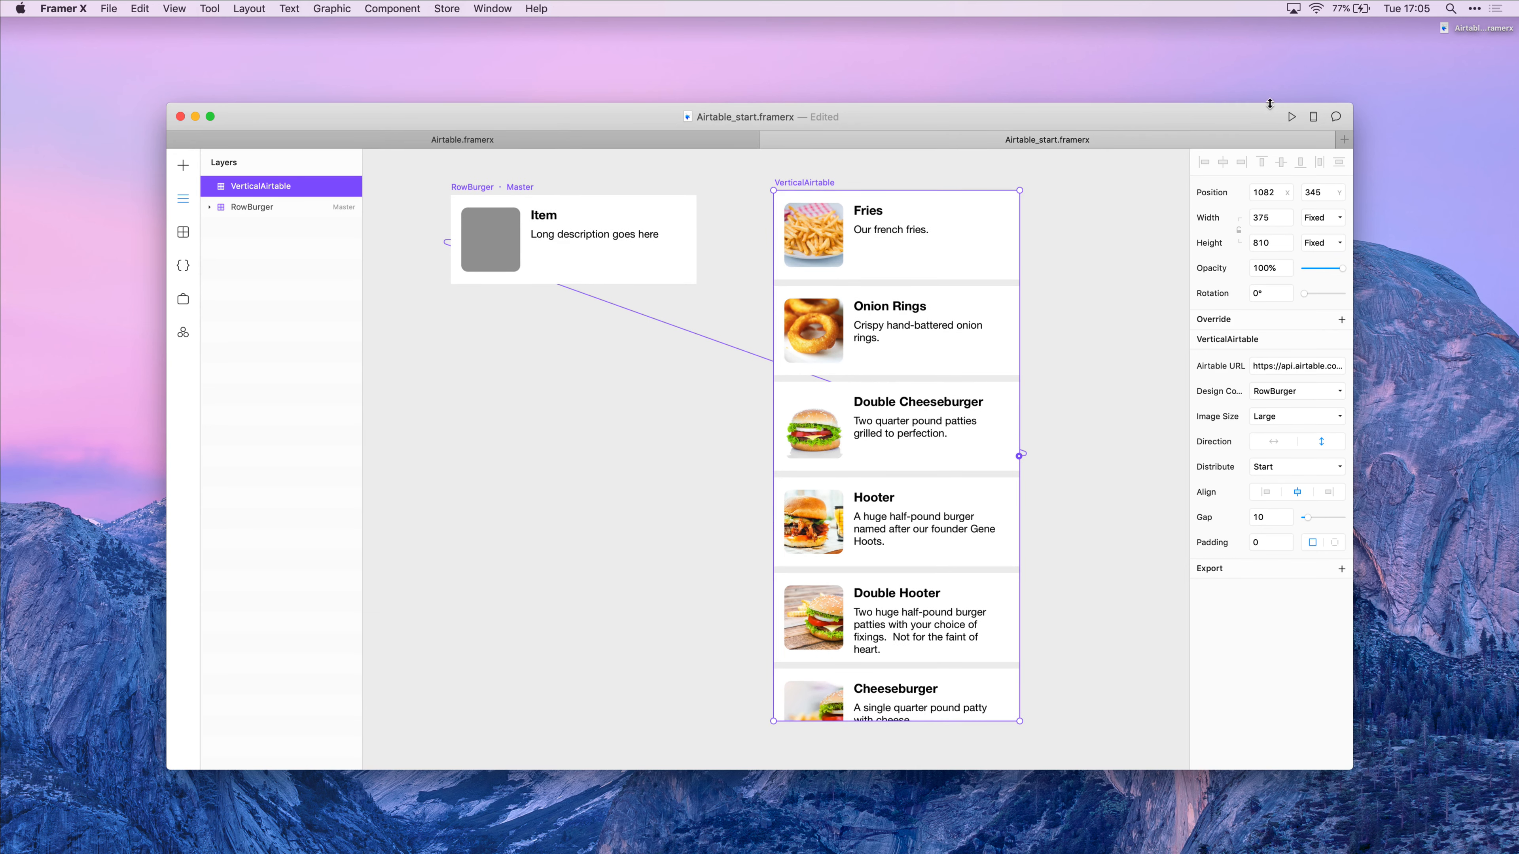
Preview the VerticalAirtable component and examine the whole menu list from end to end
{"action": "left_click", "coordinate": [1291, 117]}
{"action": "scroll", "coordinate": [1381, 368], "scroll_direction": "down", "scroll_amount": 5}
{"action": "scroll", "coordinate": [1377, 209], "scroll_direction": "up", "scroll_amount": 5}
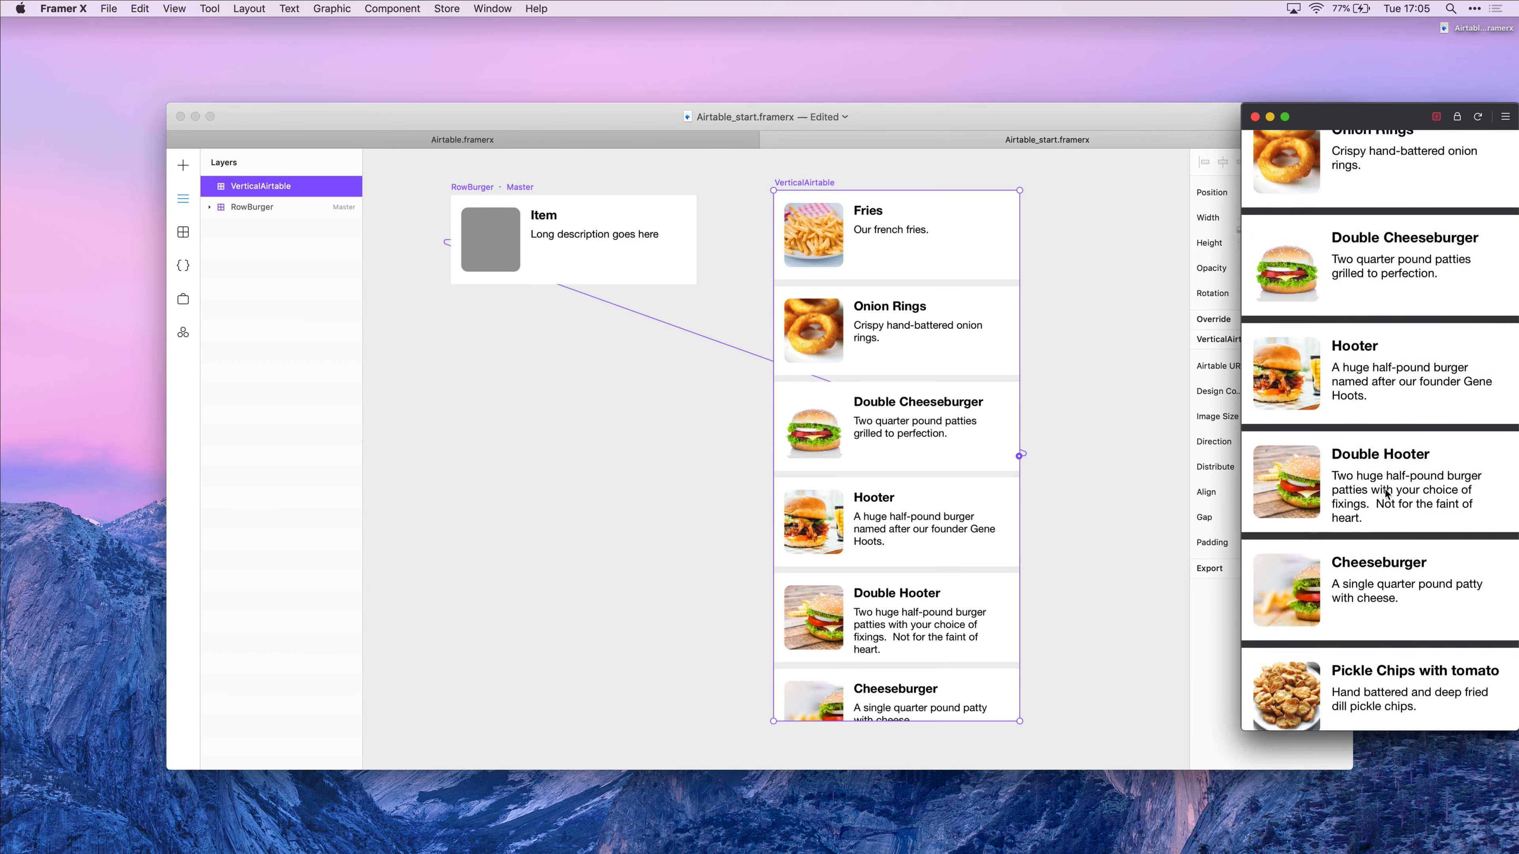
{"action": "scroll", "coordinate": [1376, 281], "scroll_direction": "down", "scroll_amount": 3}
{"action": "scroll", "coordinate": [1382, 297], "scroll_direction": "up", "scroll_amount": 3}
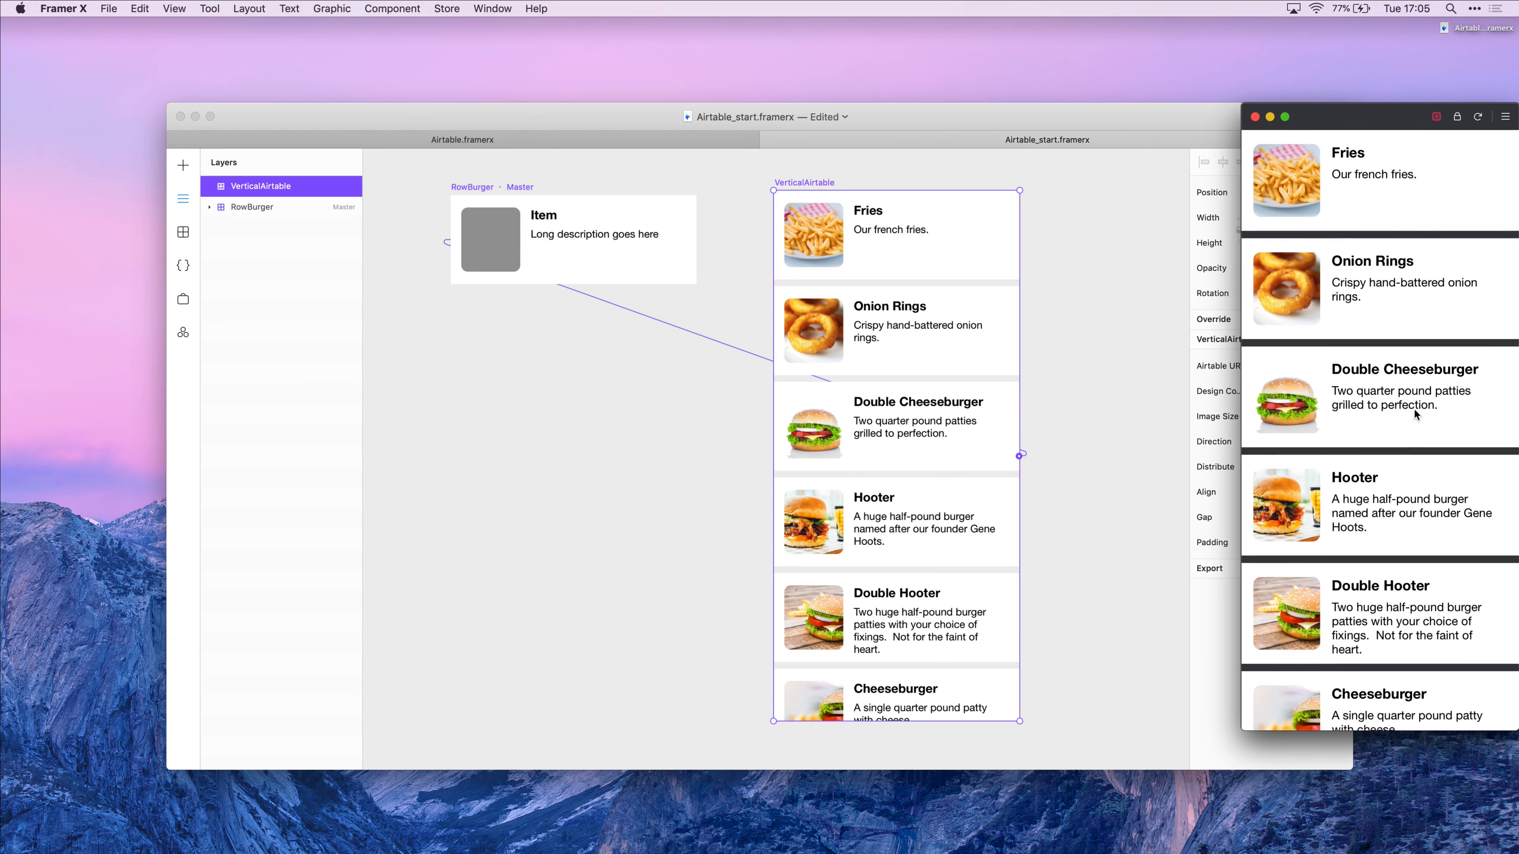
Return to the canvas, check VerticalAirtable's Distribute options without changing them, and set its Gap to 13
{"action": "left_click", "coordinate": [1105, 439]}
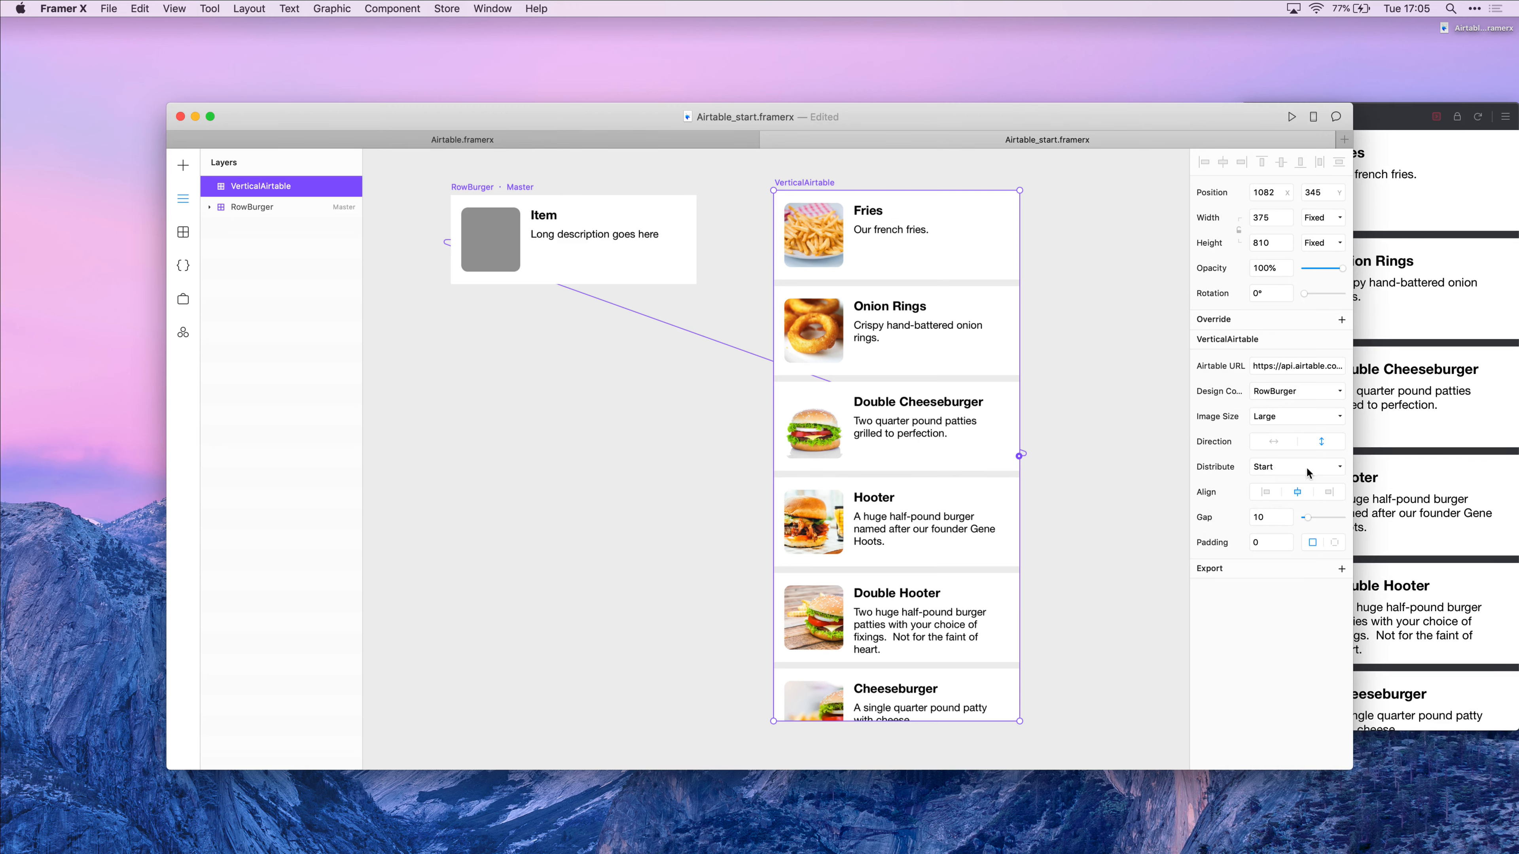
{"action": "left_click", "coordinate": [1293, 470]}
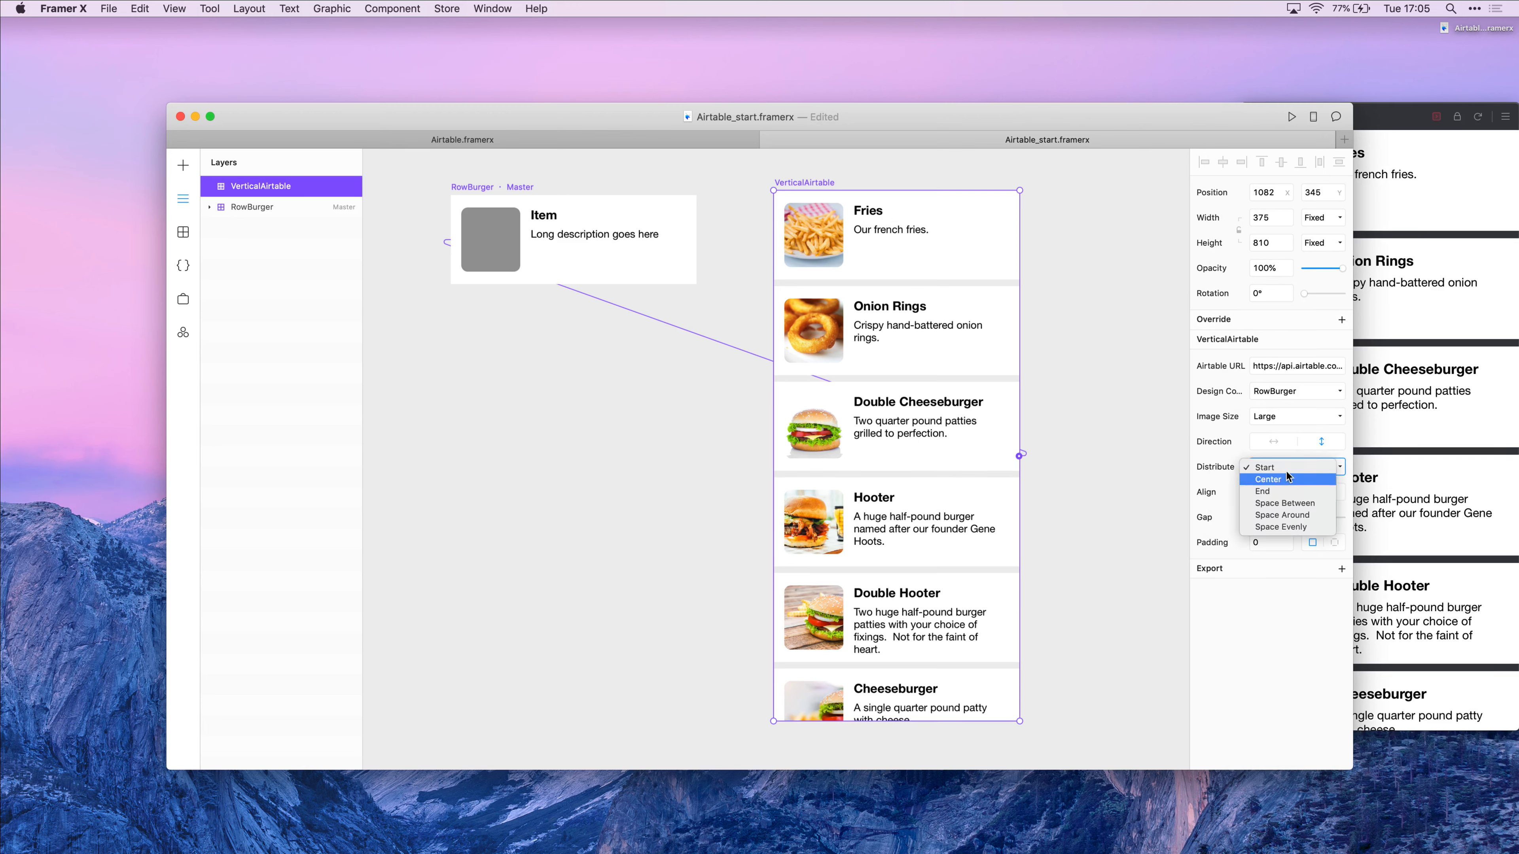
{"action": "left_click", "coordinate": [1231, 472]}
{"action": "left_click_drag", "start_coordinate": [1304, 519], "coordinate": [1309, 520]}
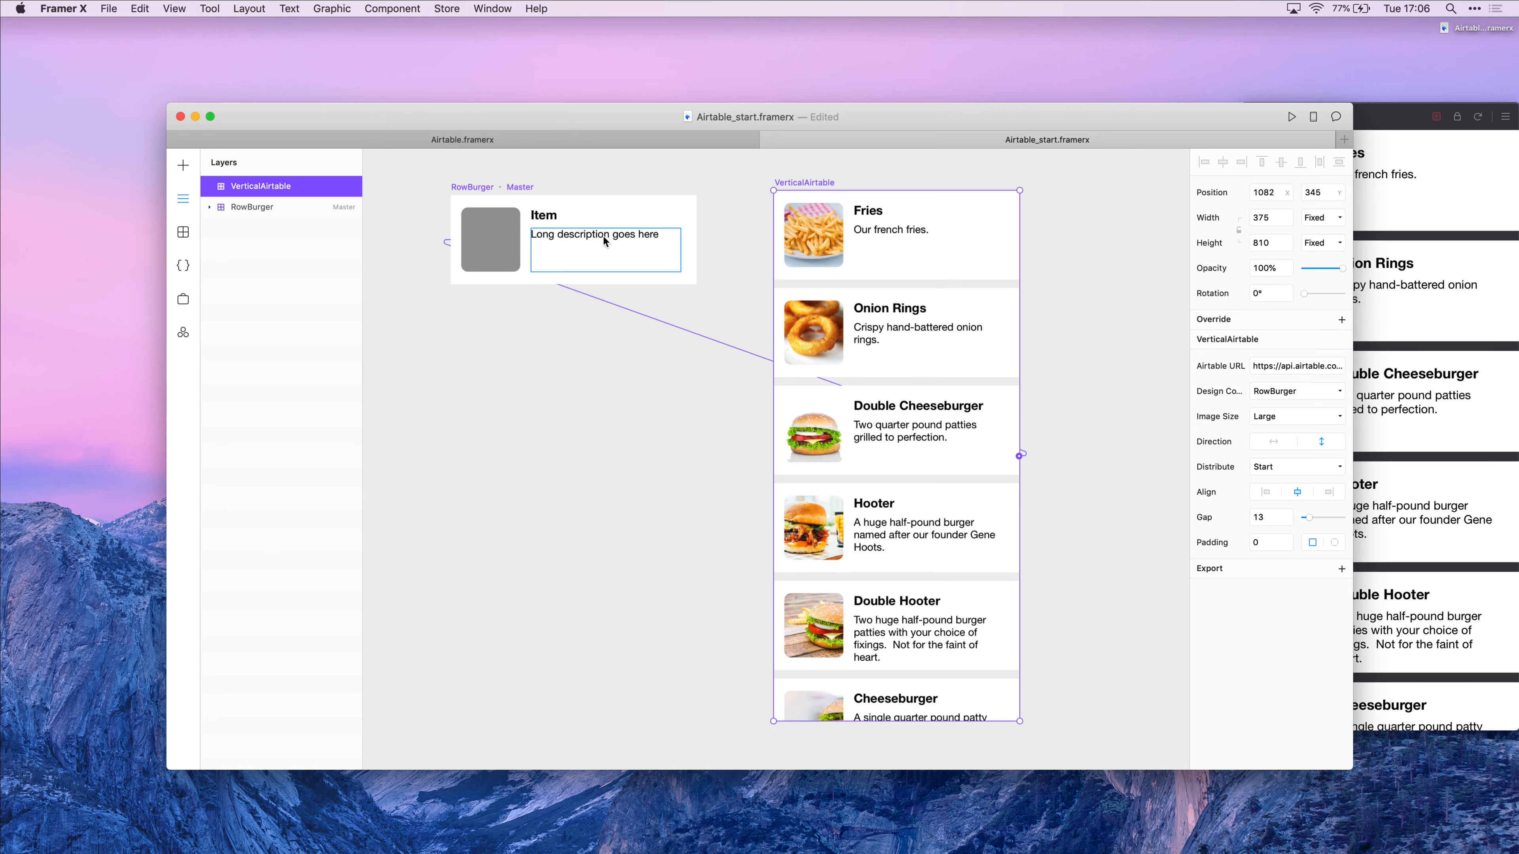
Try moving RowBurger's Description text to 60 from the top and 117 from the left, and undo the move
{"action": "left_click", "coordinate": [539, 214]}
{"action": "left_click", "coordinate": [614, 238]}
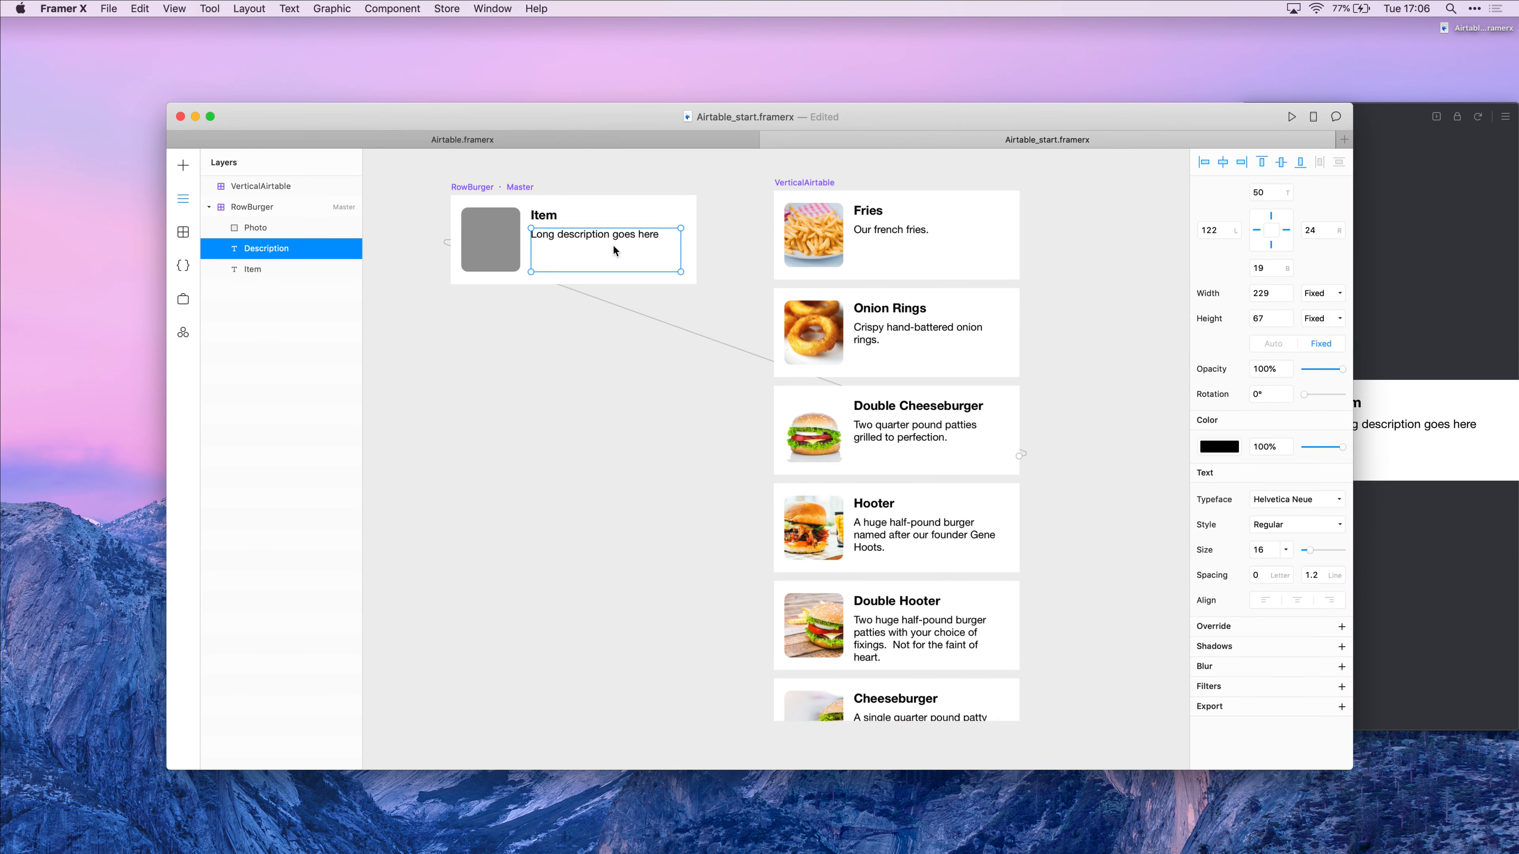
{"action": "left_click", "coordinate": [568, 215]}
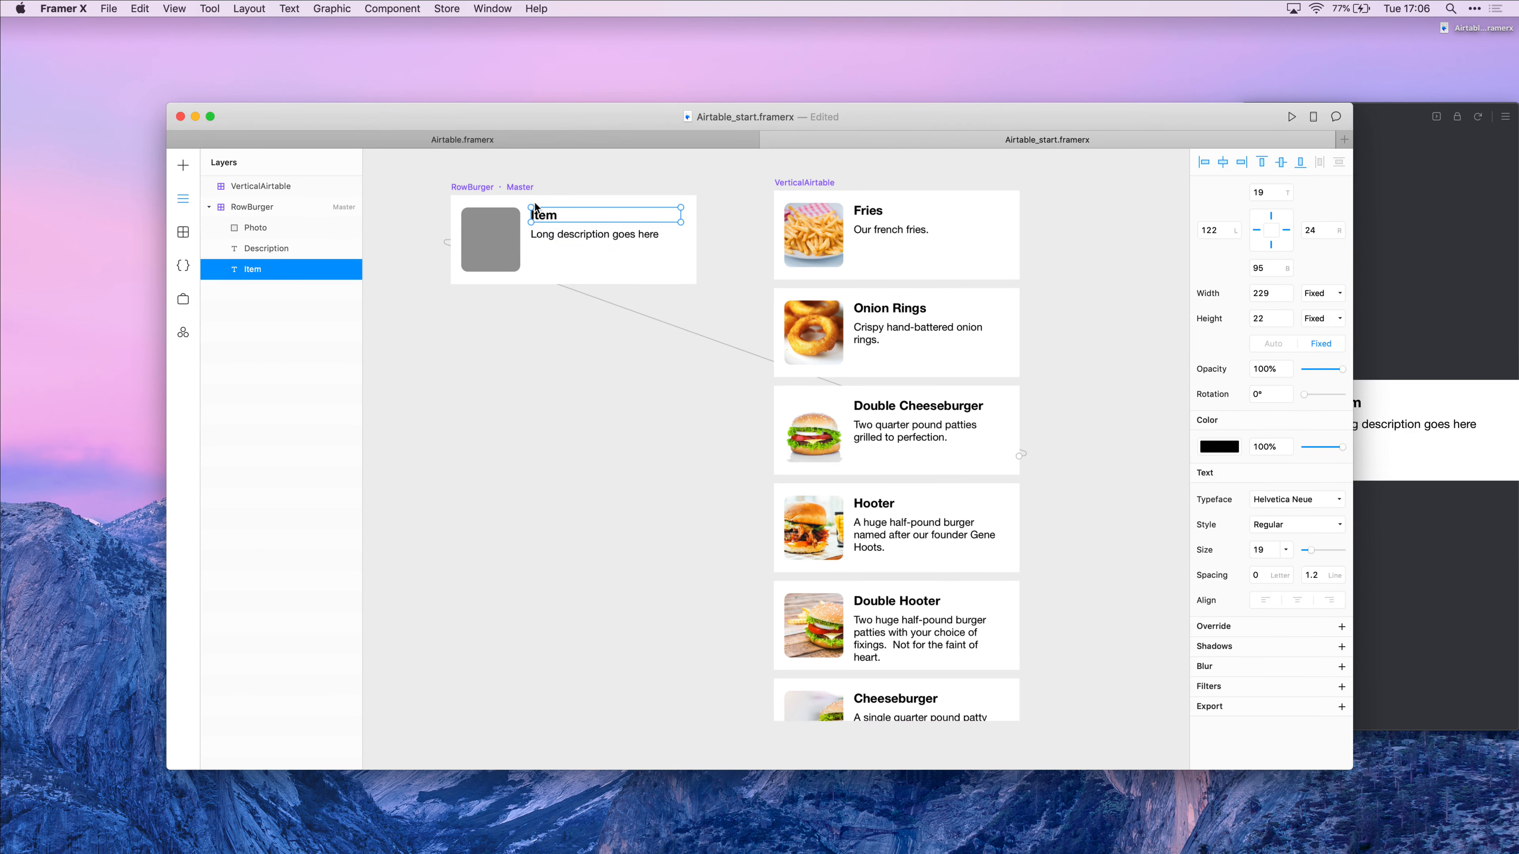
{"action": "left_click", "coordinate": [599, 240]}
{"action": "left_click_drag", "start_coordinate": [598, 249], "coordinate": [598, 248]}
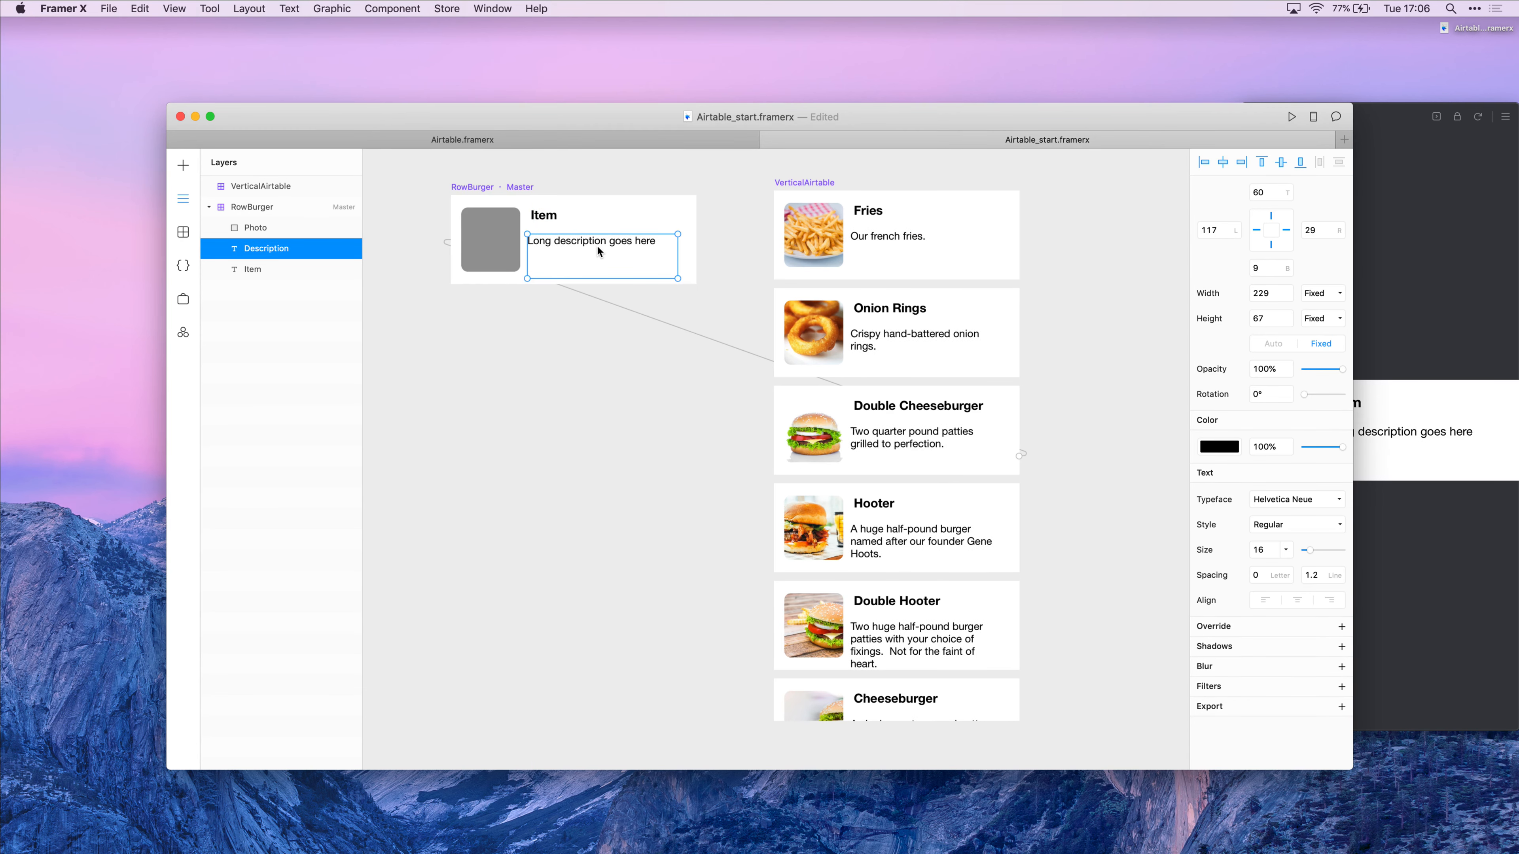
{"action": "key", "text": "super+z"}
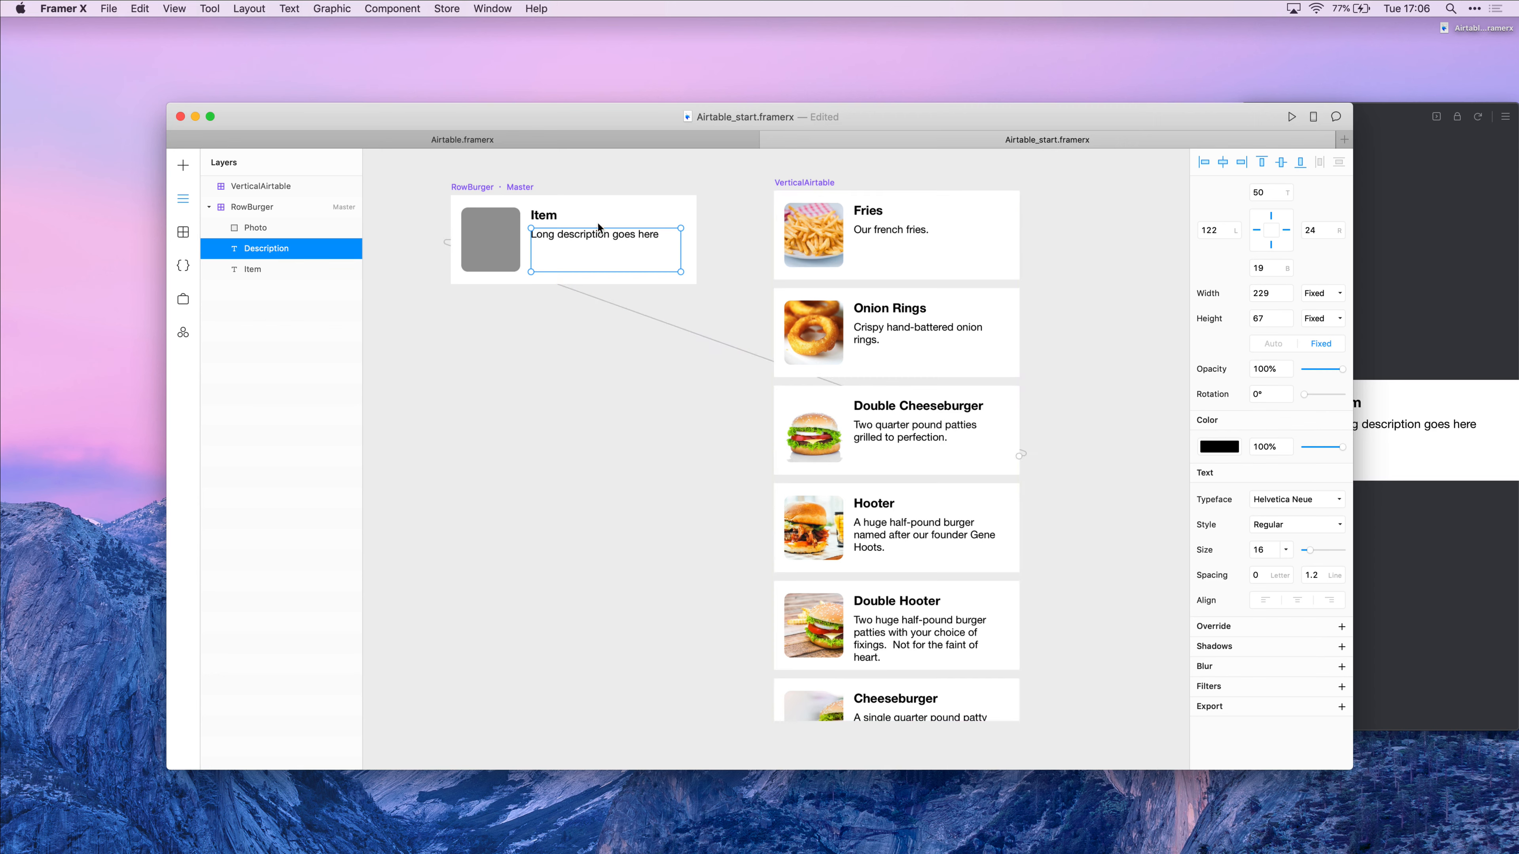
Set the font size of RowBurger's Item text to 17 and select the VerticalAirtable component
{"action": "left_click", "coordinate": [561, 217]}
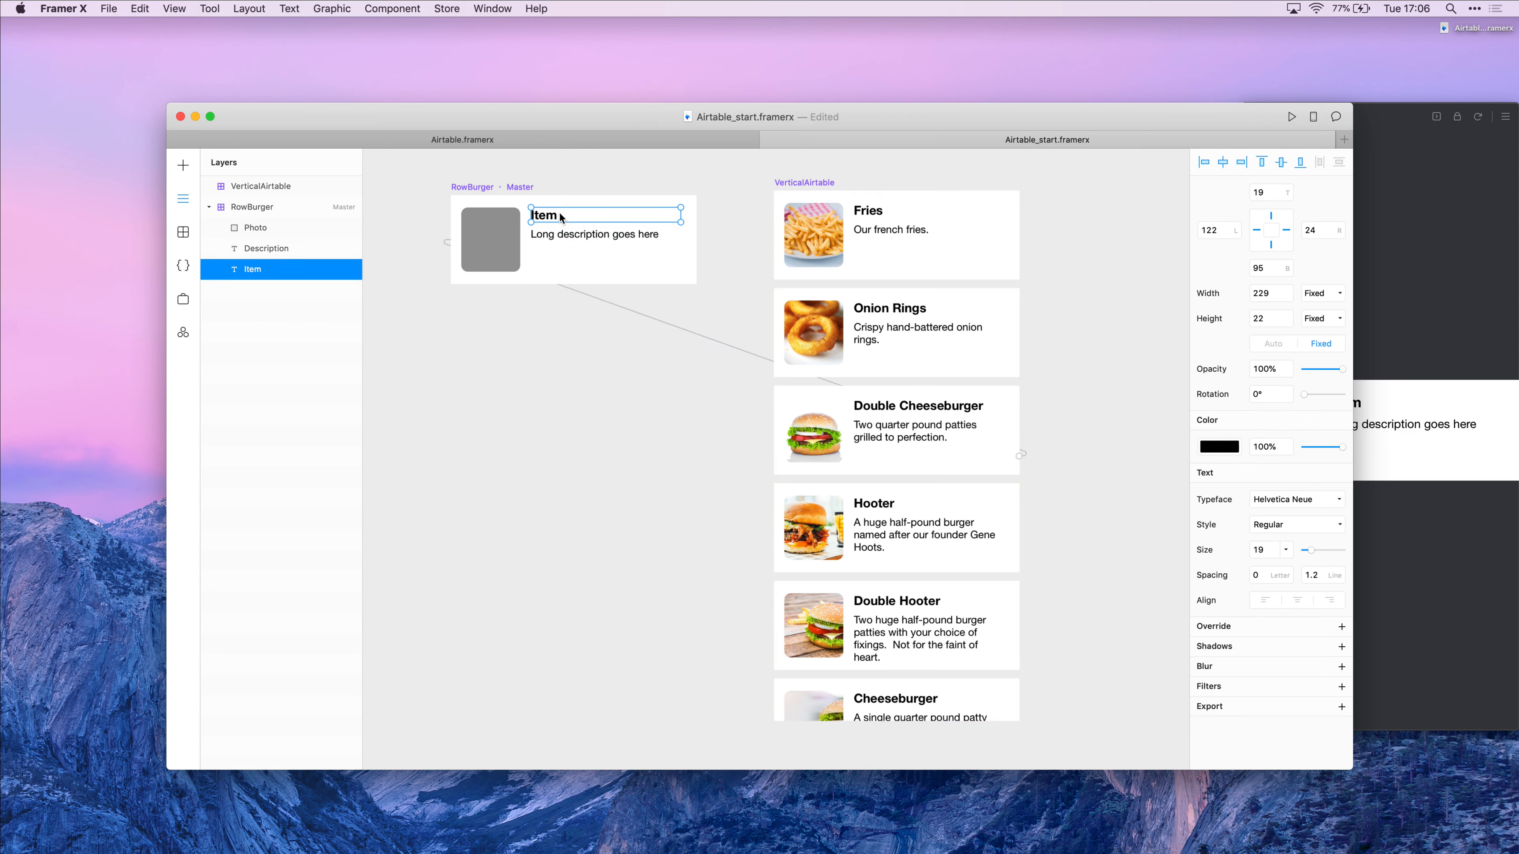
{"action": "left_click", "coordinate": [1272, 551]}
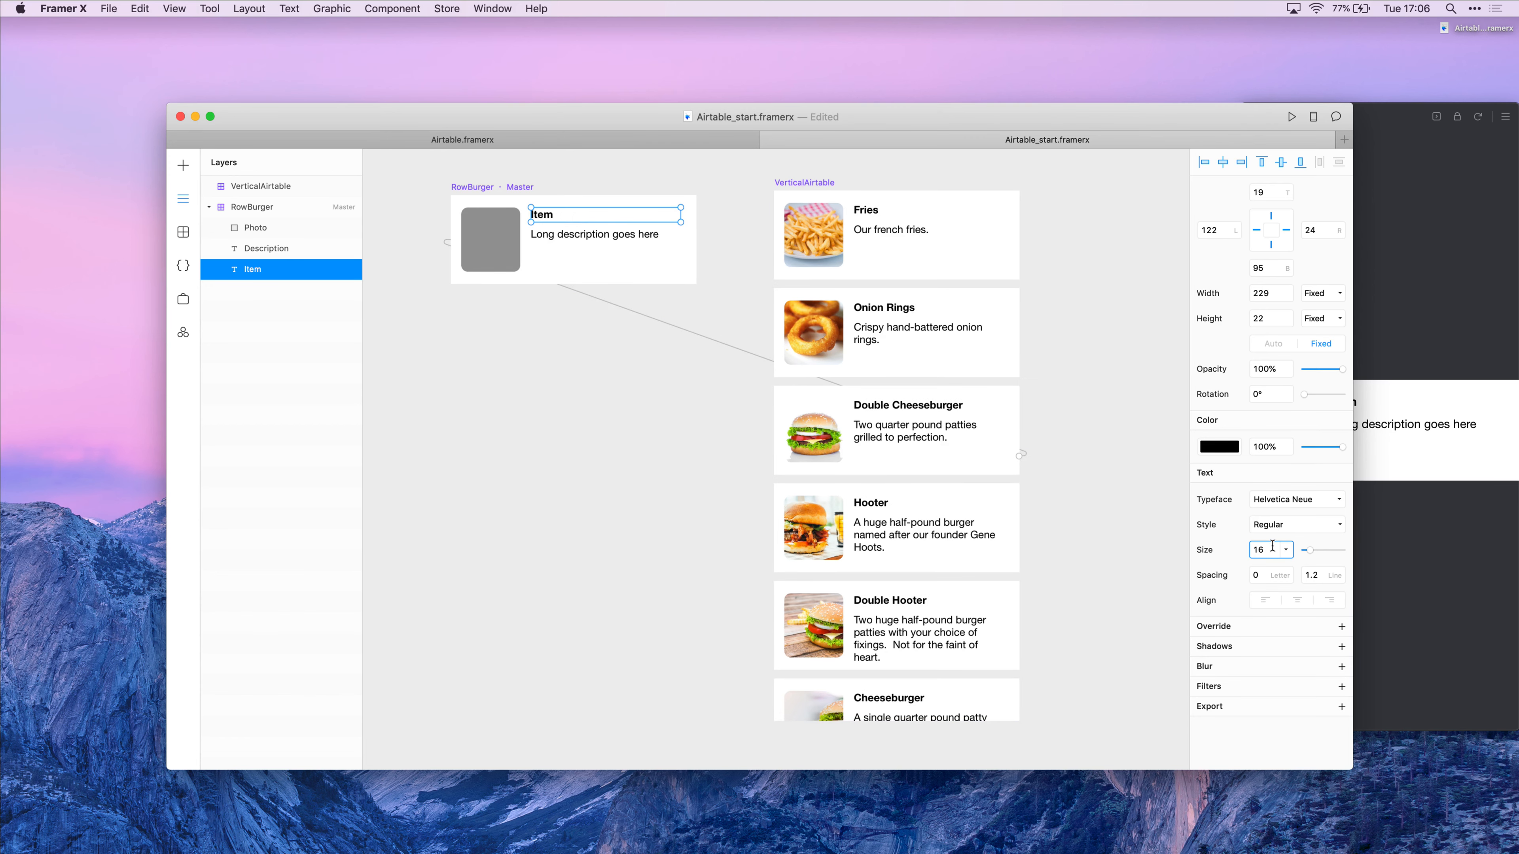
{"action": "key", "text": "BackSpace"}
{"action": "type", "text": "7"}
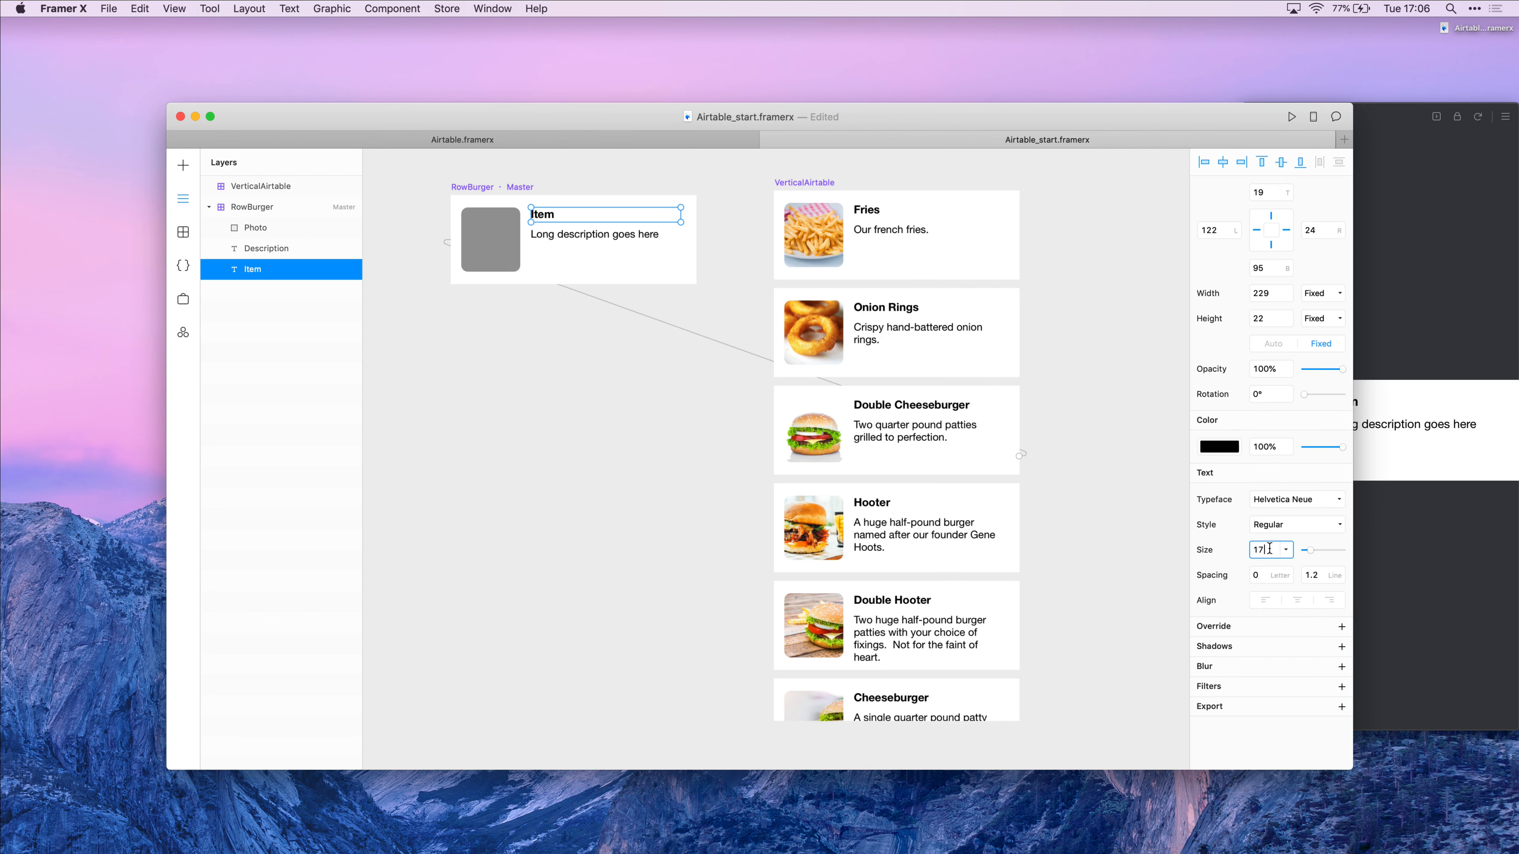
{"action": "left_click", "coordinate": [820, 242]}
Add a HorizontalAirtable component from the Airtable package beside VerticalAirtable, at about X 1522, Y 345
{"action": "left_click", "coordinate": [184, 232]}
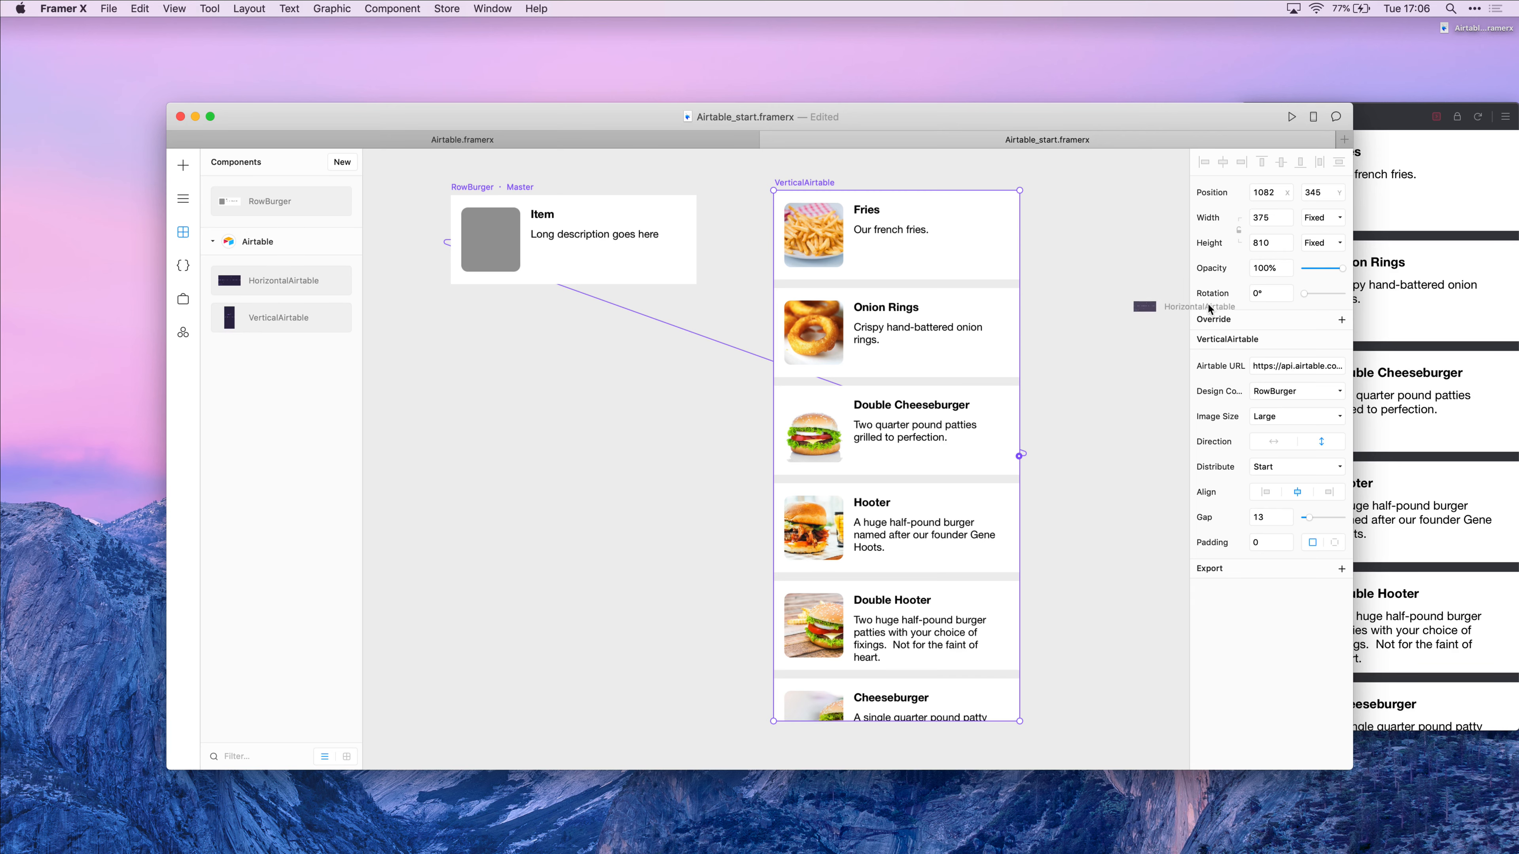
{"action": "left_click_drag", "start_coordinate": [281, 280], "coordinate": [1136, 359]}
{"action": "scroll", "coordinate": [1017, 342], "scroll_direction": "right", "scroll_amount": 6}
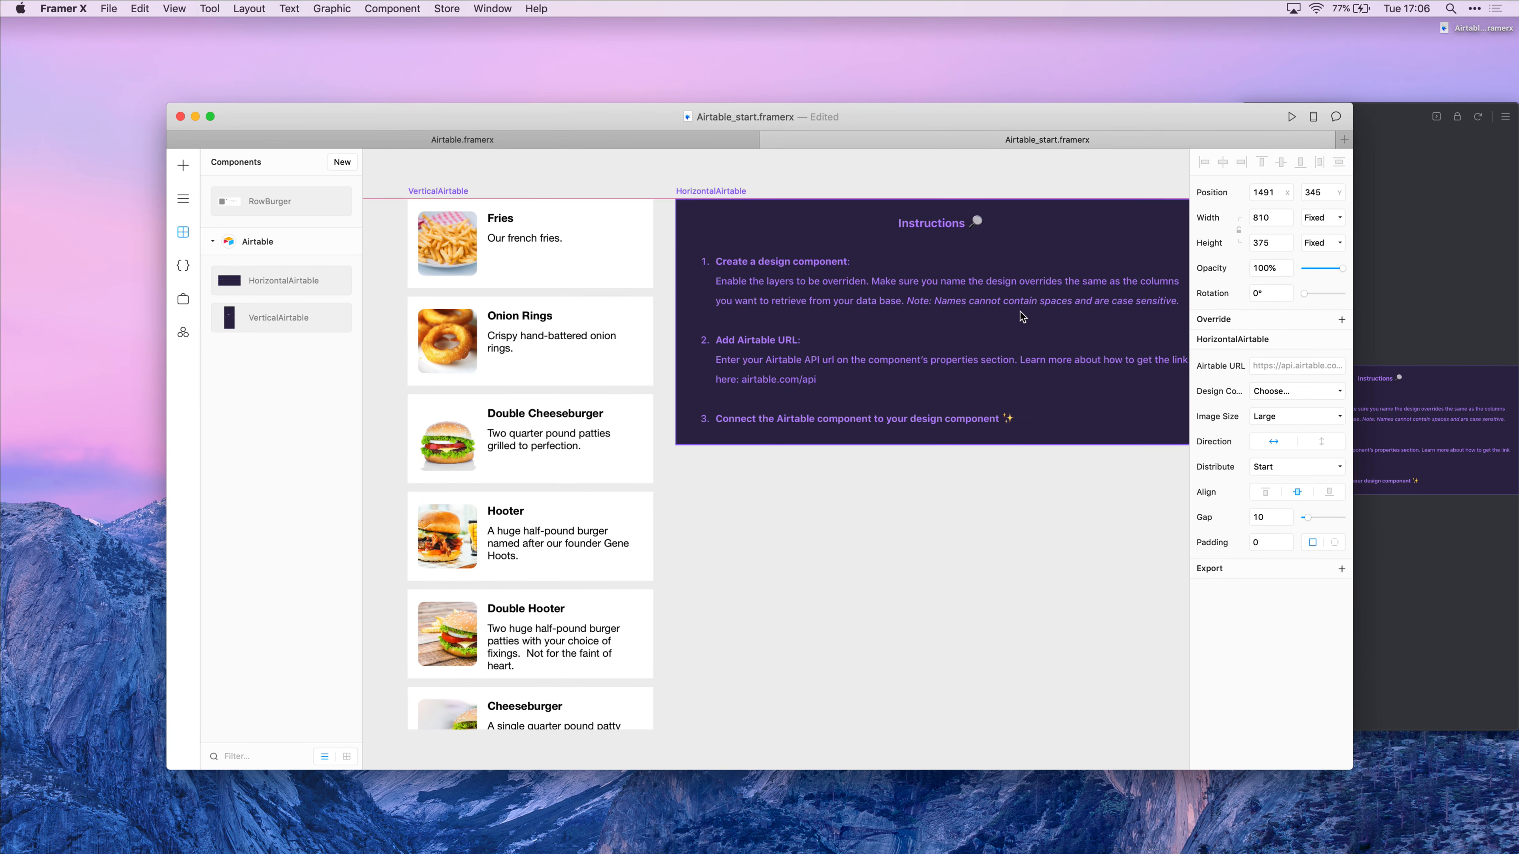
{"action": "scroll", "coordinate": [1017, 343], "scroll_direction": "down", "scroll_amount": 5}
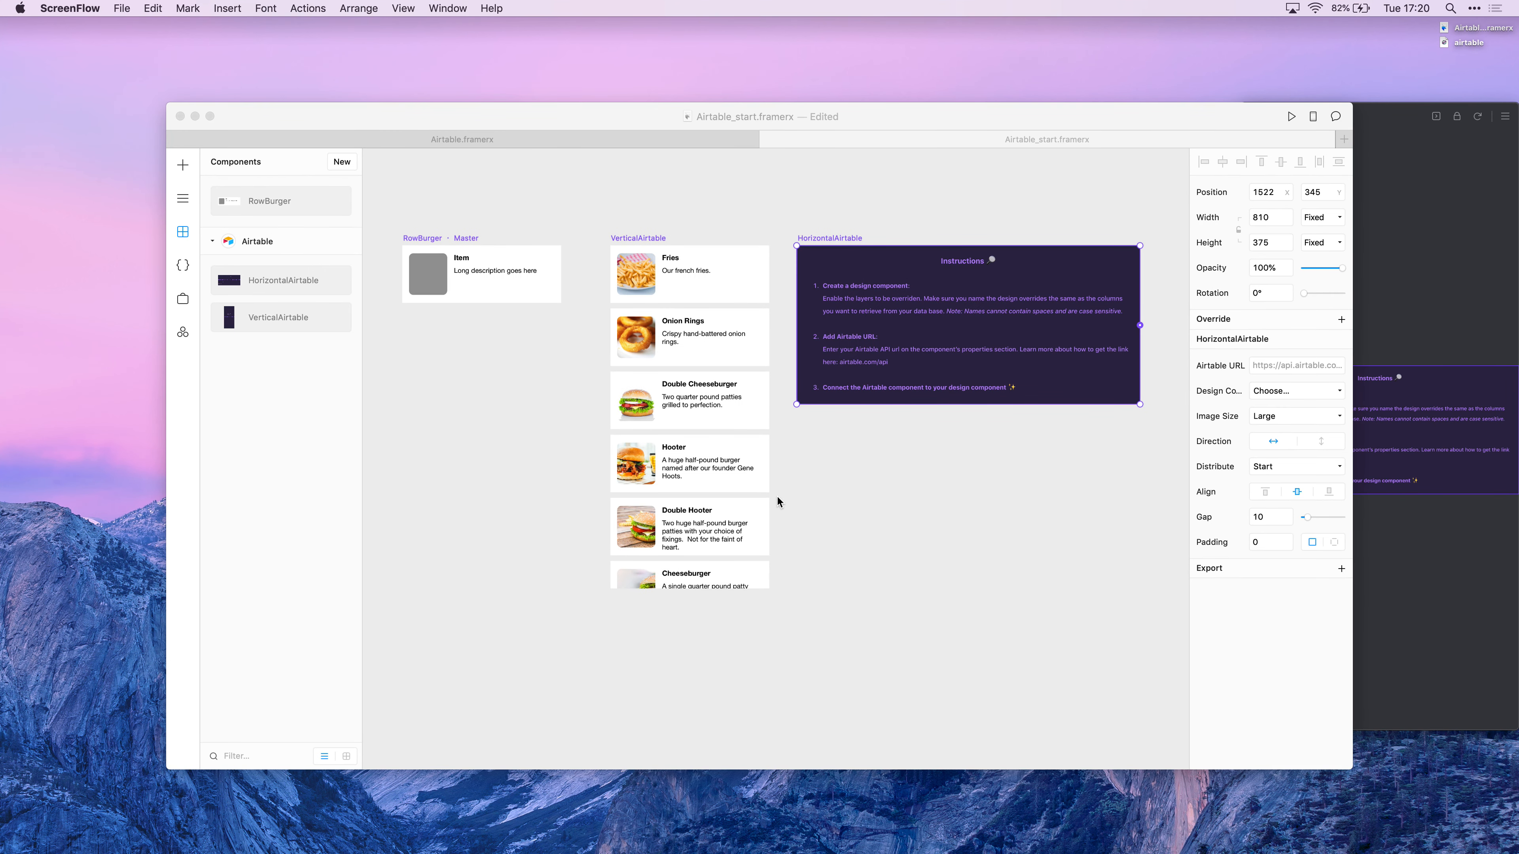
Rename RowBurger's Description override to Category
{"action": "left_click", "coordinate": [450, 243]}
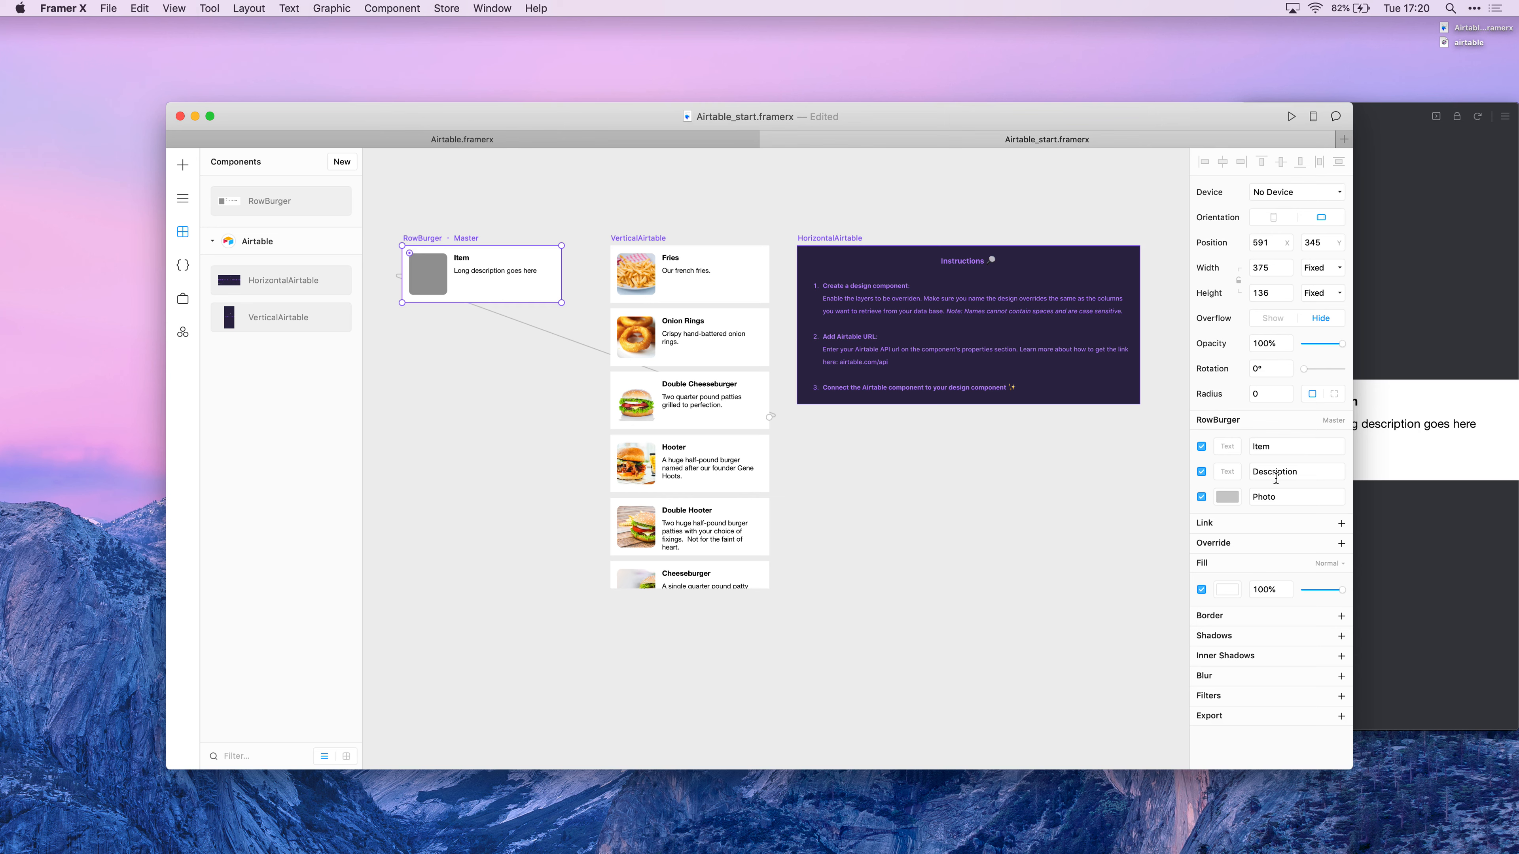
{"action": "left_click", "coordinate": [1296, 478]}
{"action": "type", "text": "Category"}
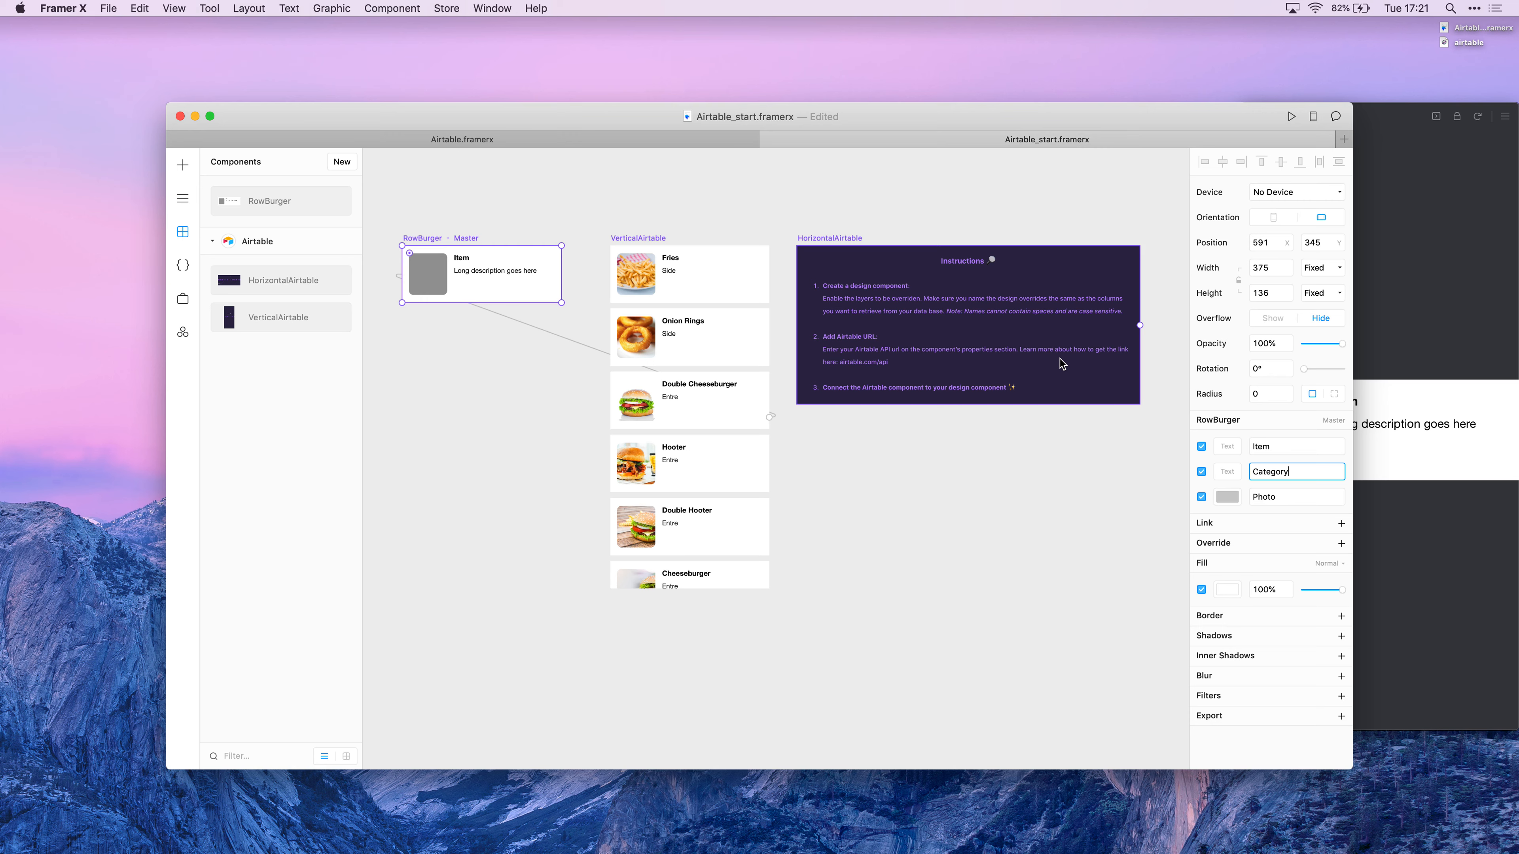
Close the preview window and clear the selection on the canvas
{"action": "left_click", "coordinate": [1368, 160]}
{"action": "left_click", "coordinate": [1271, 116]}
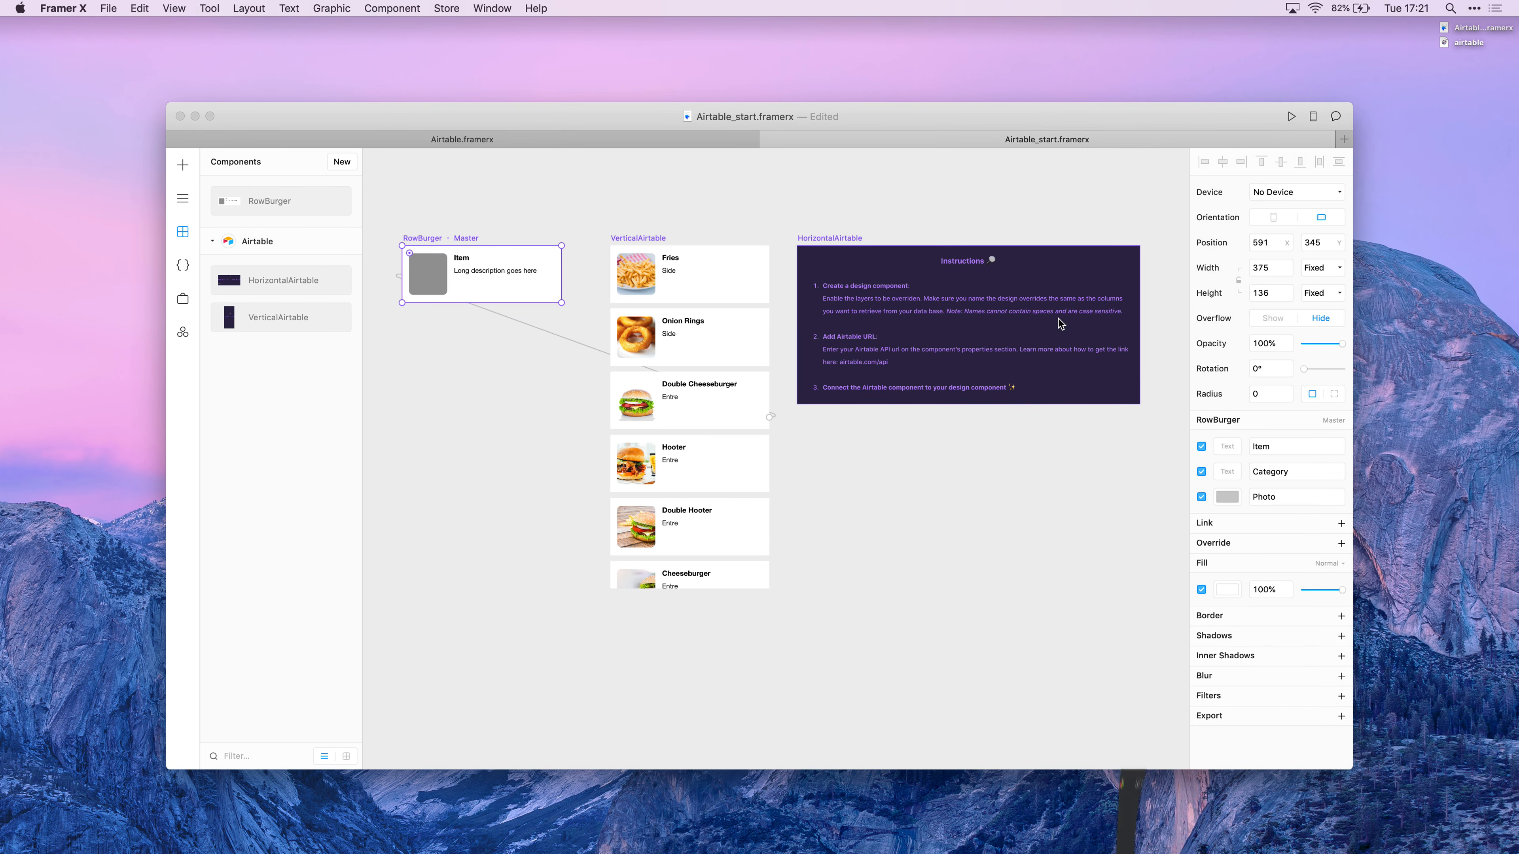
{"action": "left_click", "coordinate": [951, 501]}
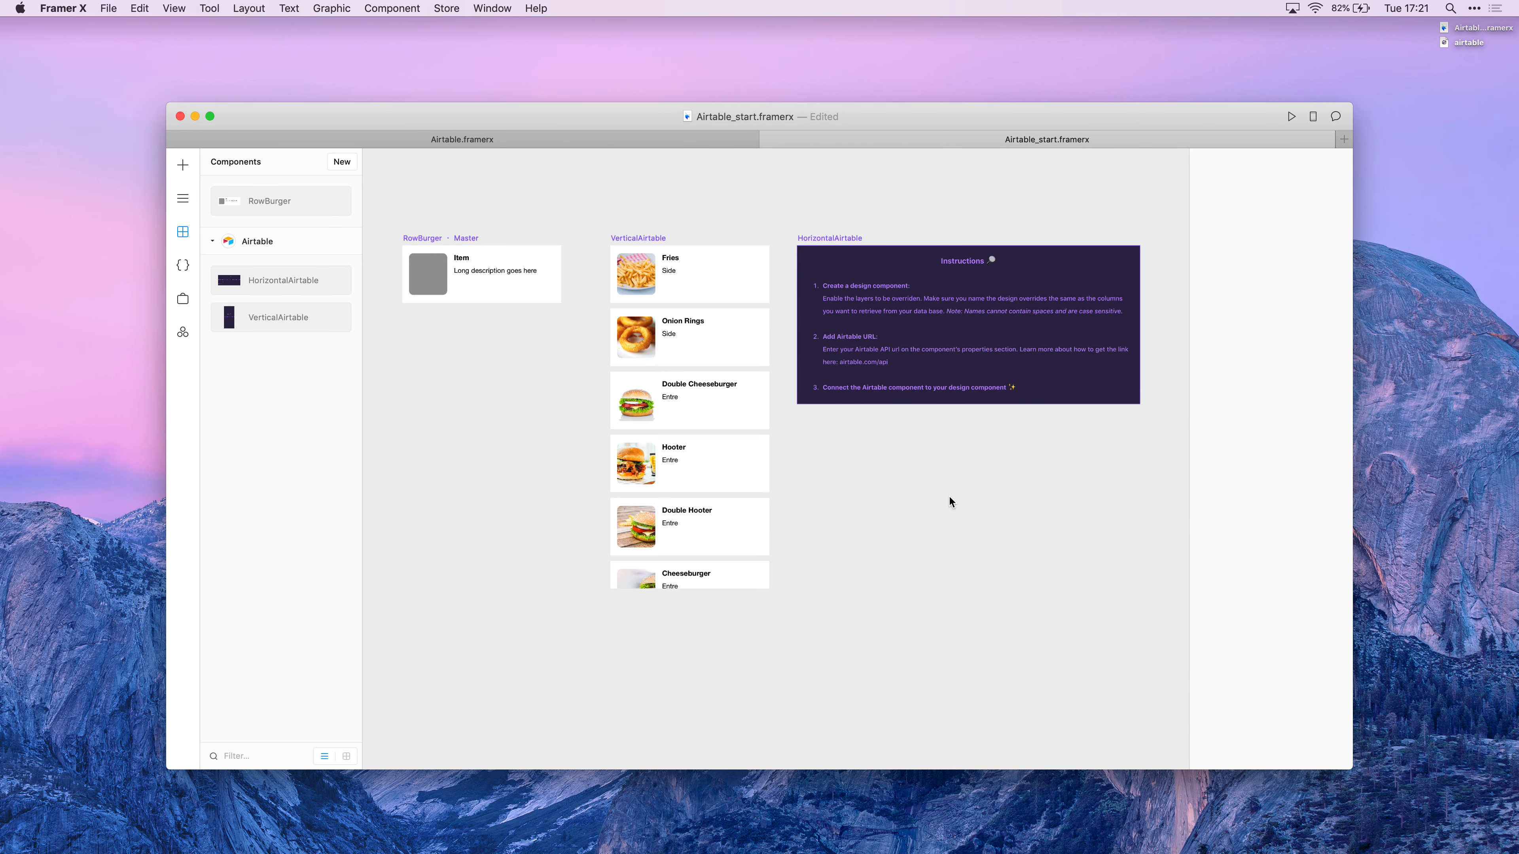